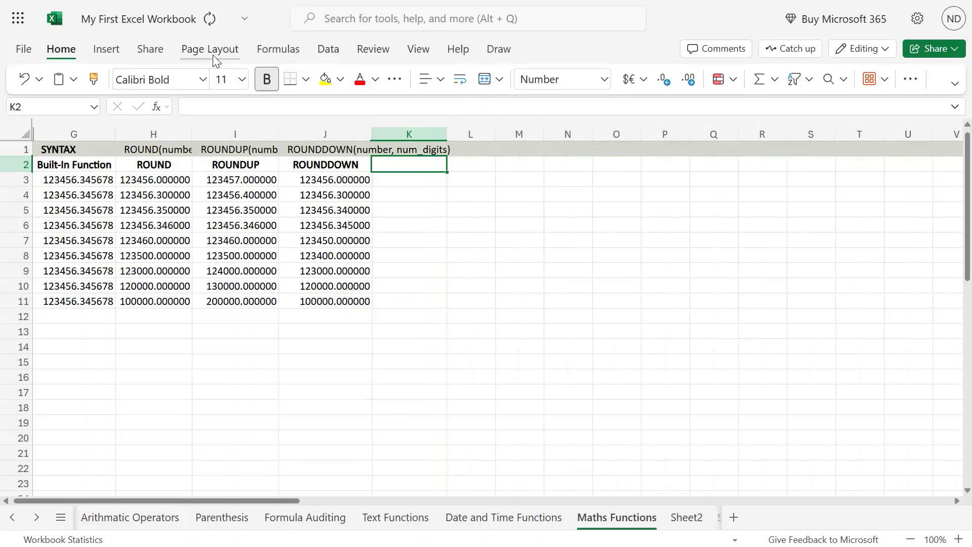
Enter the column heading CEILING in cell K2, beside the ROUNDDOWN heading.
{"action": "mouse_move", "coordinate": [485, 1]}
{"action": "type", "text": "CEILING"}
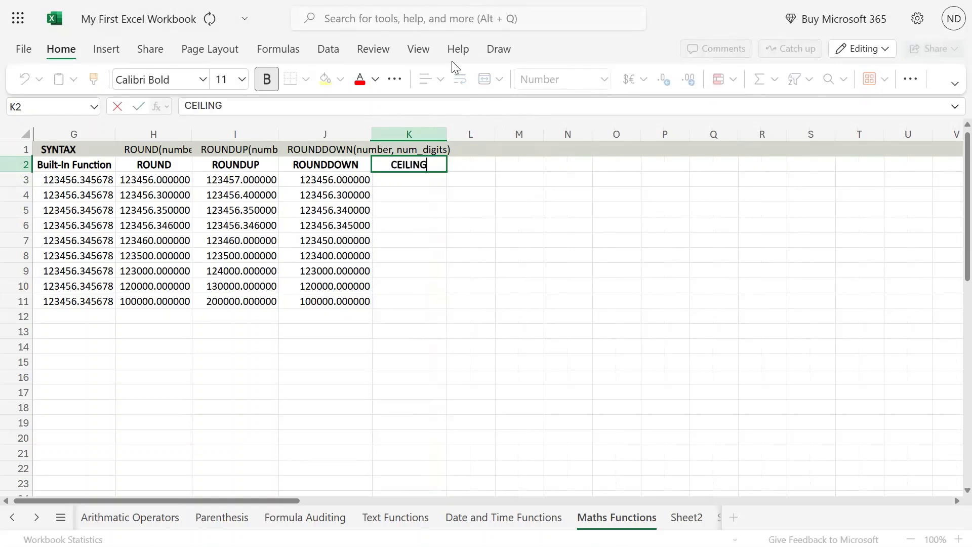
{"action": "key", "text": "Return"}
Enter the syntax text "CEILING(number, significance)" in cell K1, above the CEILING heading.
{"action": "key", "text": "Up"}
{"action": "key", "text": "Up"}
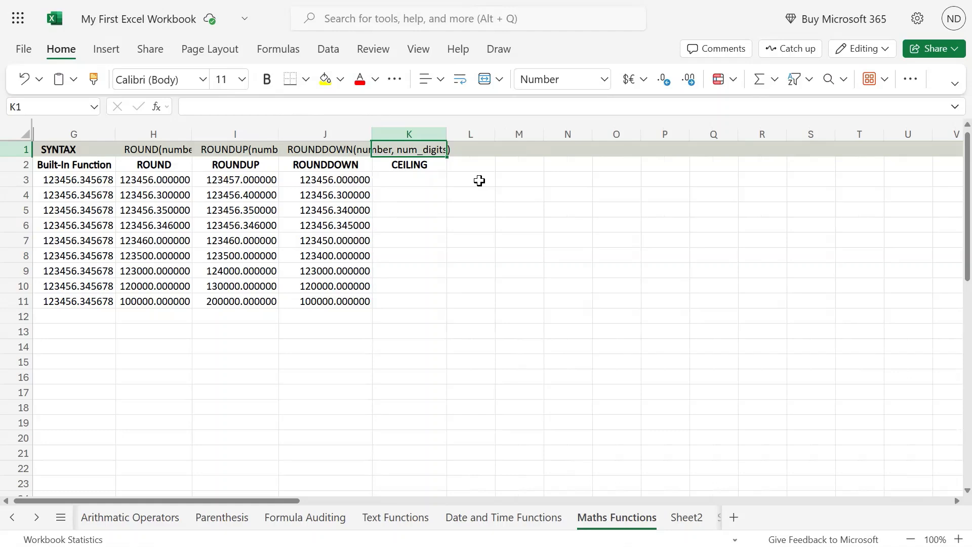
{"action": "type", "text": "CEILING"}
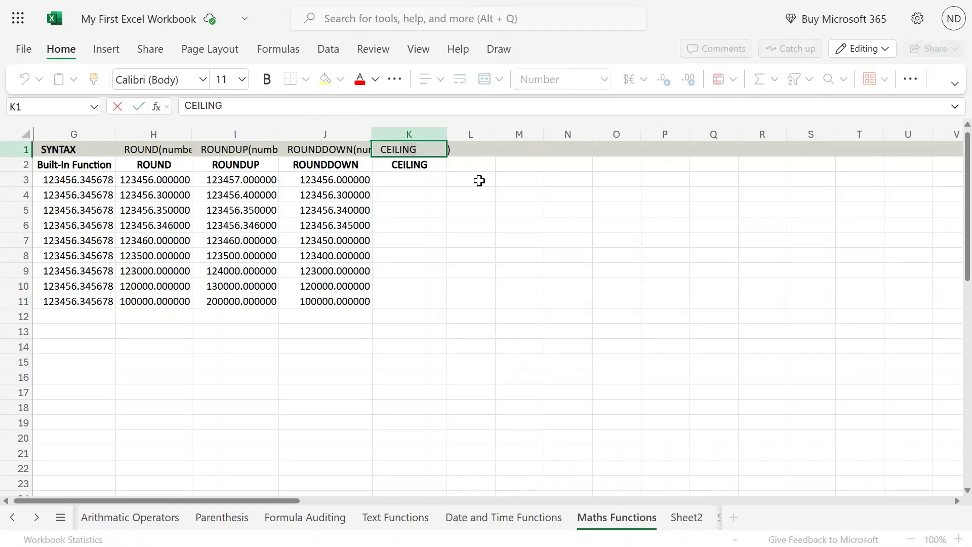
{"action": "type", "text": "(number"}
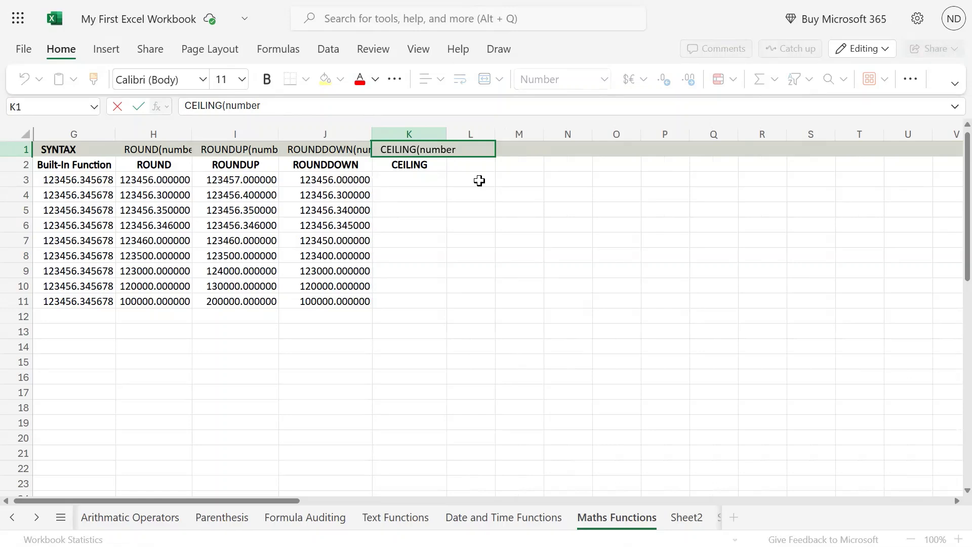
{"action": "type", "text": ", signni"}
{"action": "key", "text": "BackSpace"}
{"action": "type", "text": "ficance)"}
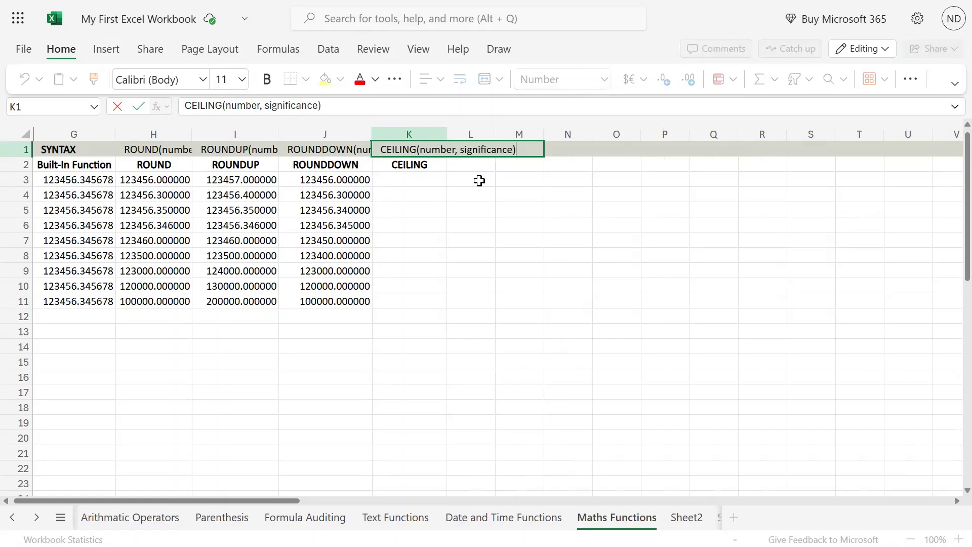
{"action": "key", "text": "Return"}
{"action": "key", "text": "Right"}
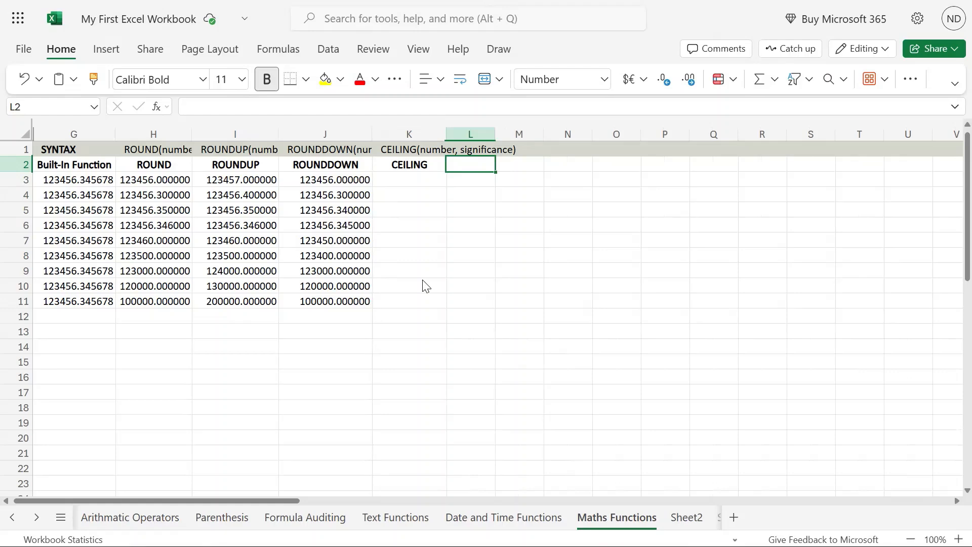
Enter the formula =CEILING(G3,1) in cell K3 to round G3 up to a multiple of 1.
{"action": "left_click", "coordinate": [410, 180]}
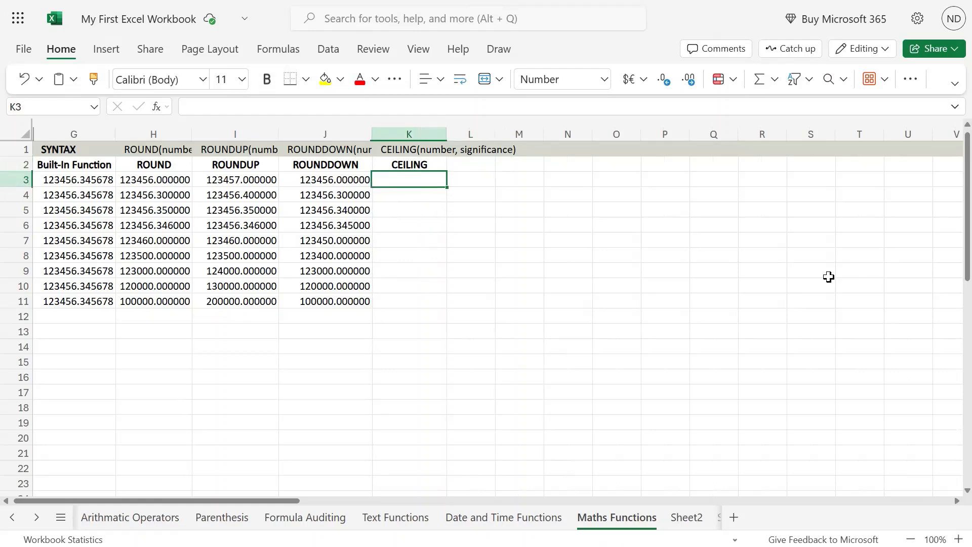
{"action": "type", "text": "=ceiling"}
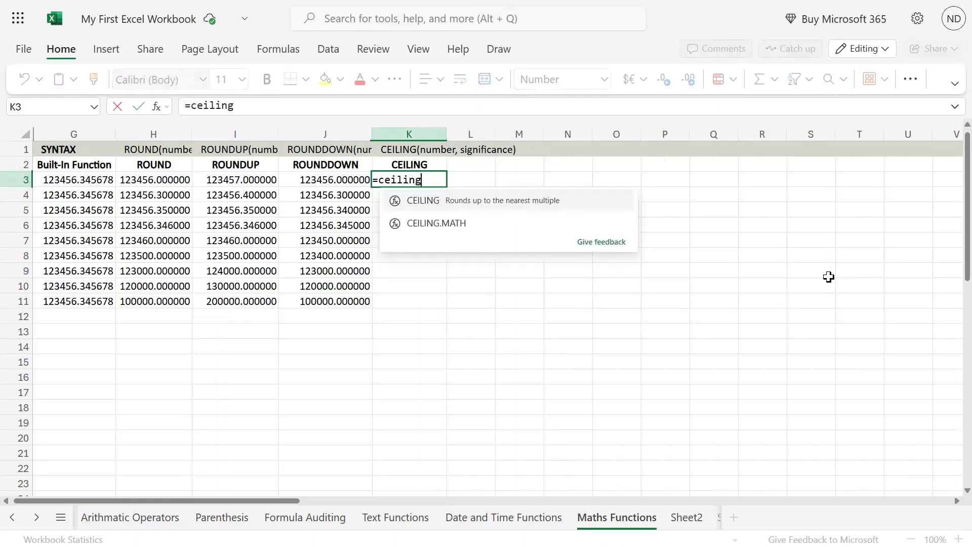
{"action": "key", "text": "Tab"}
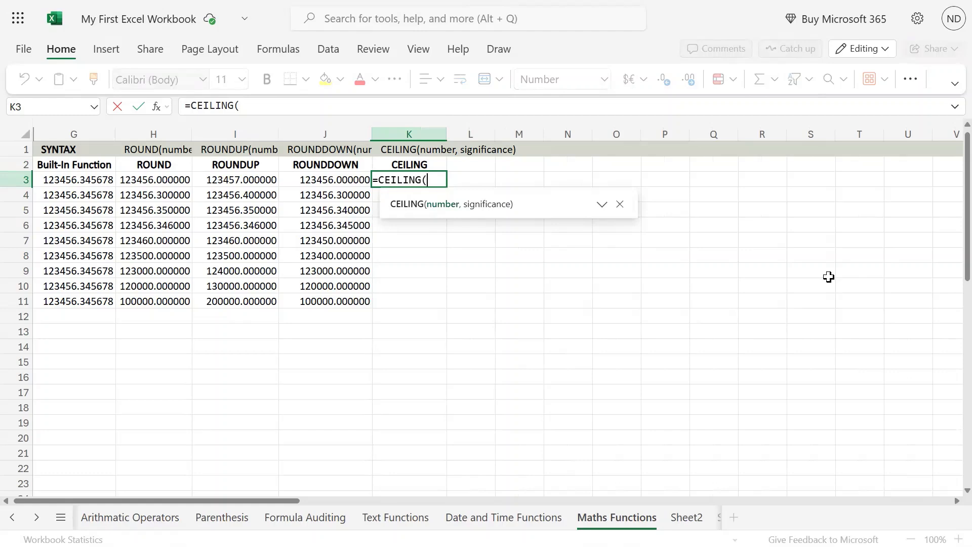
{"action": "key", "text": "Left"}
{"action": "key", "text": "Left"}
{"action": "key", "text": "Left"}
{"action": "key", "text": "Left"}
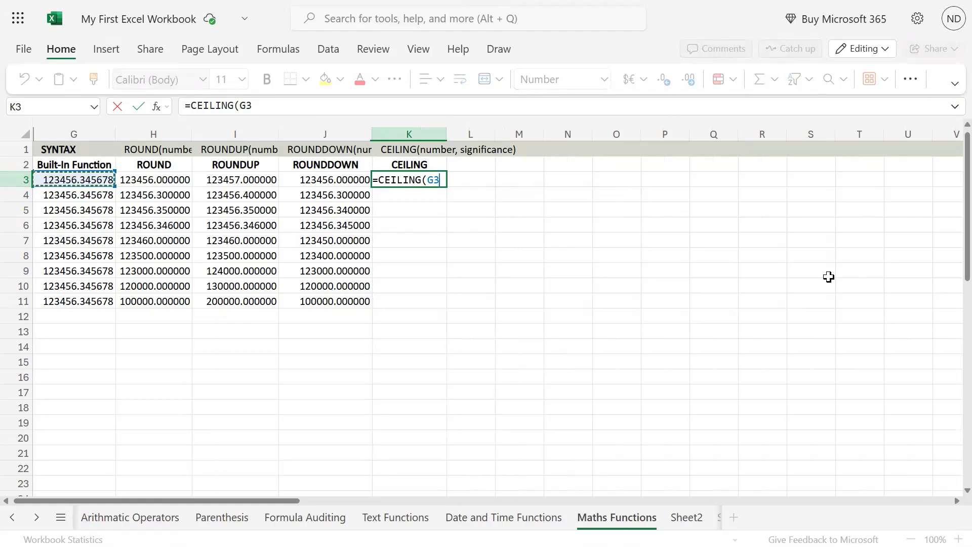
{"action": "type", "text": ",1"}
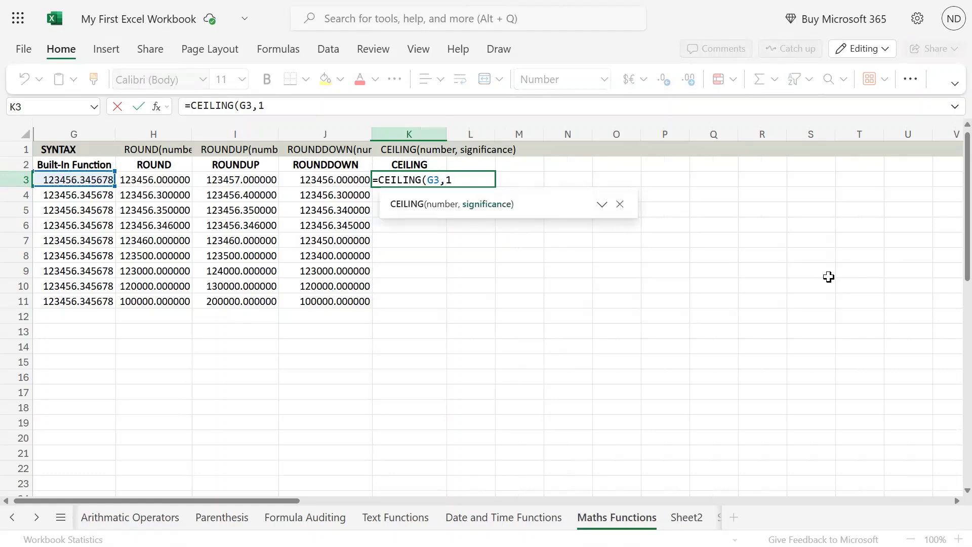
{"action": "type", "text": ")"}
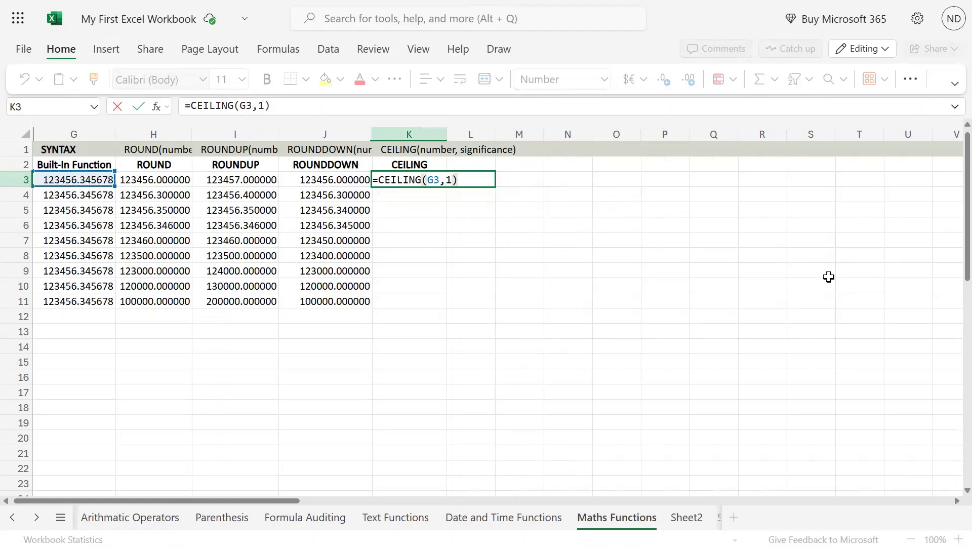
{"action": "key", "text": "Return"}
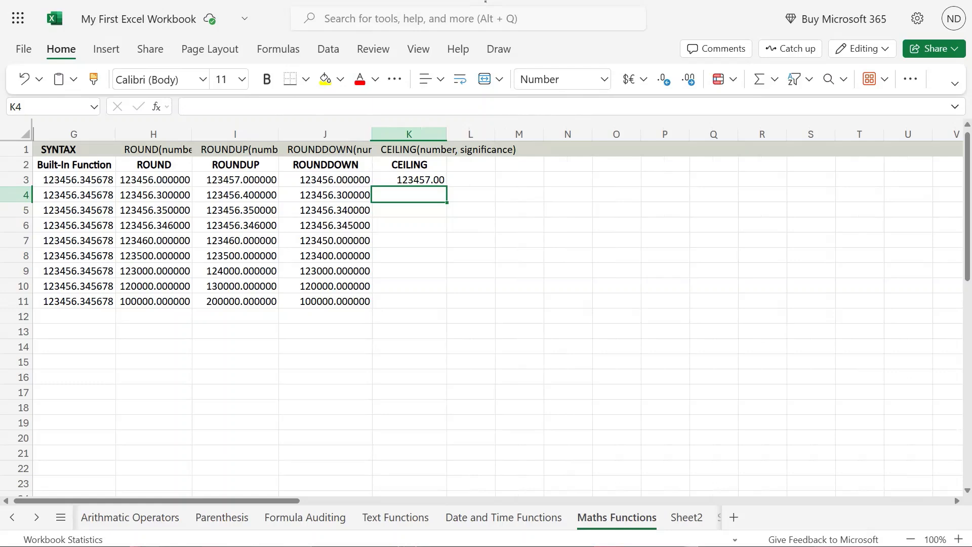
Enter the formula =CEILING(G4,3) in cell K4 and compare it with the formula in K3.
{"action": "left_click", "coordinate": [560, 240]}
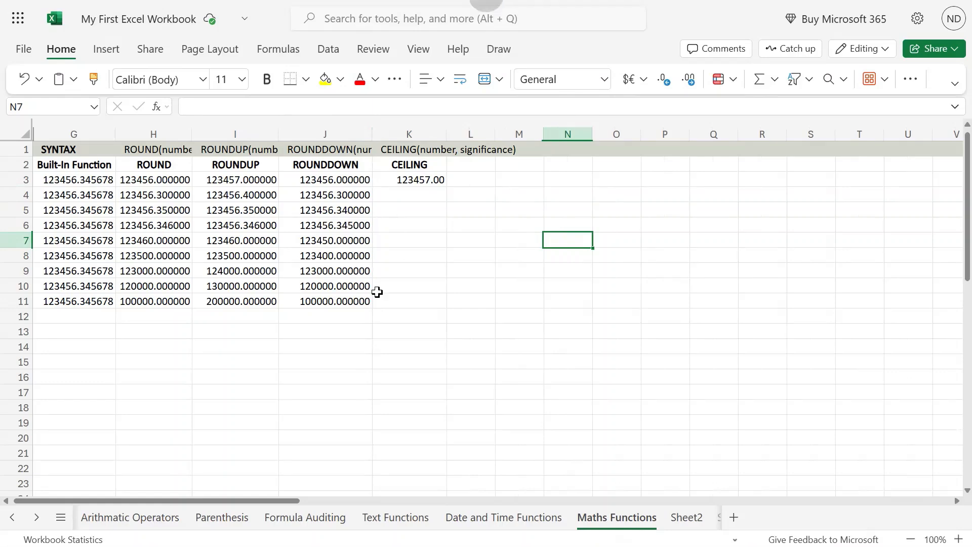
{"action": "left_click", "coordinate": [423, 196]}
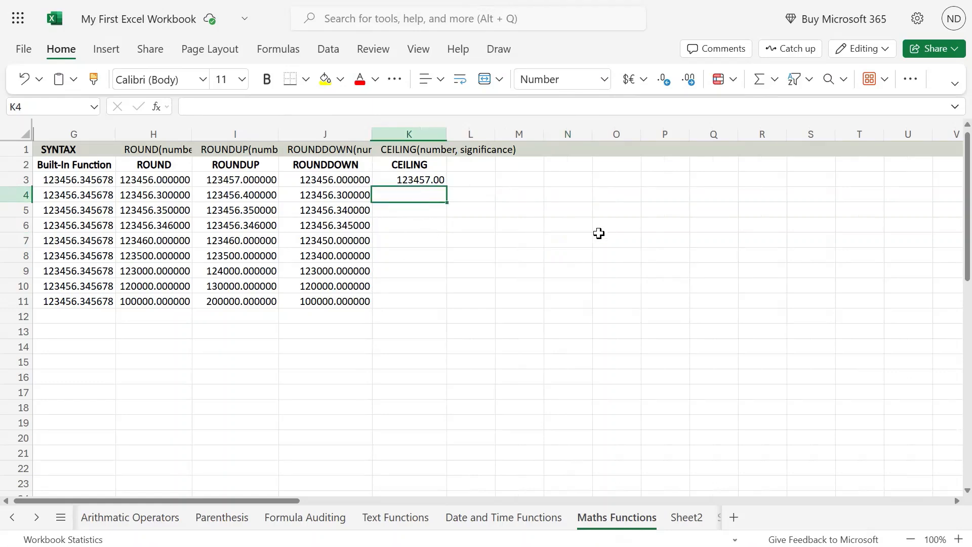
{"action": "type", "text": "=ceiling"}
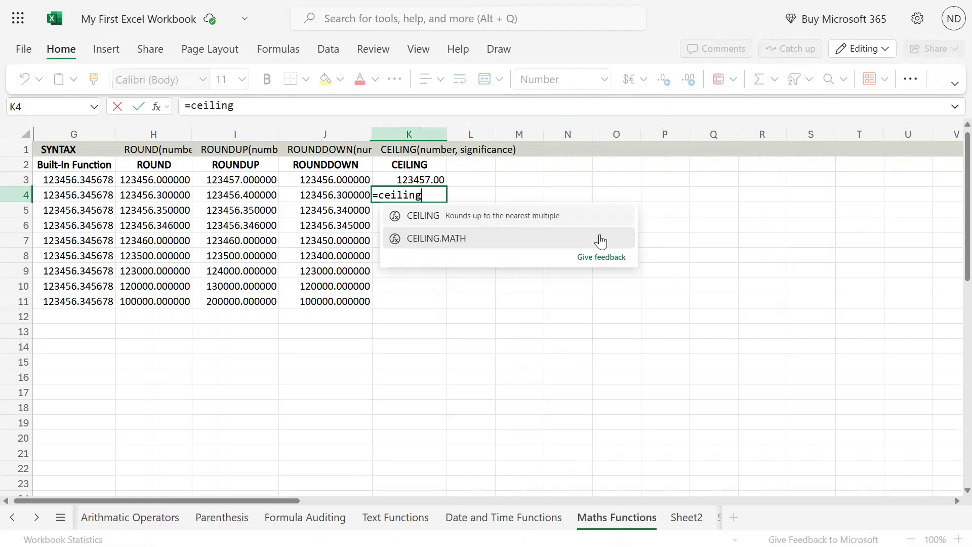
{"action": "type", "text": "("}
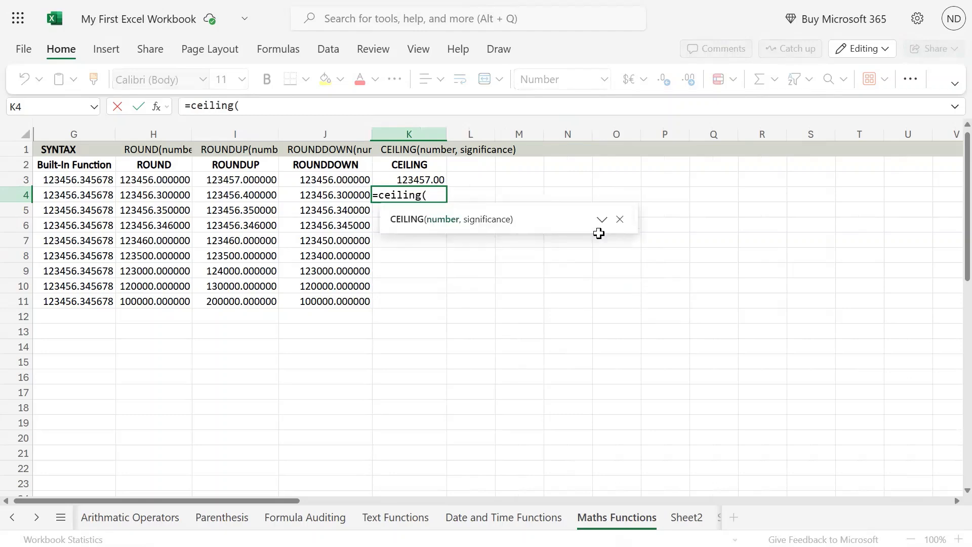
{"action": "key", "text": "Left"}
{"action": "key", "text": "Left"}
{"action": "key", "text": "Left"}
{"action": "key", "text": "Left"}
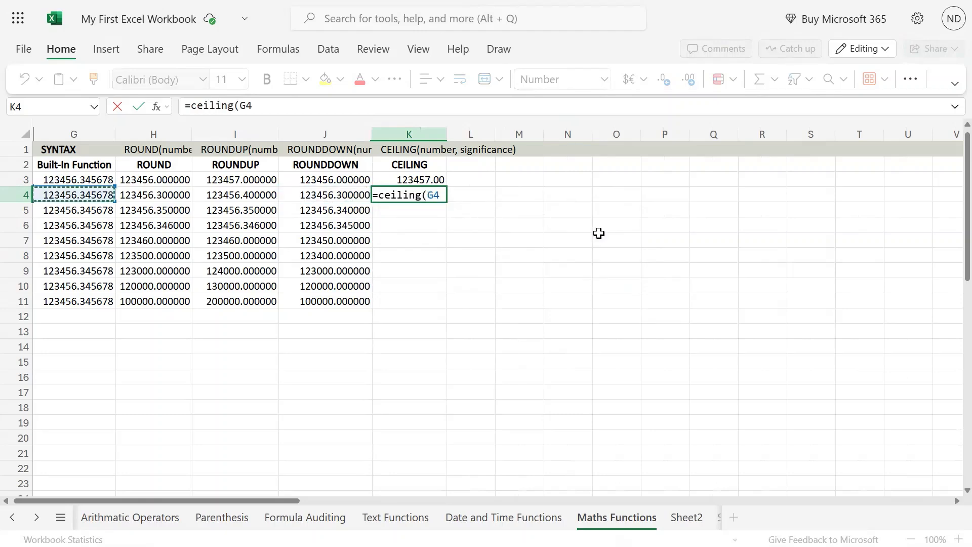
{"action": "type", "text": ",3)"}
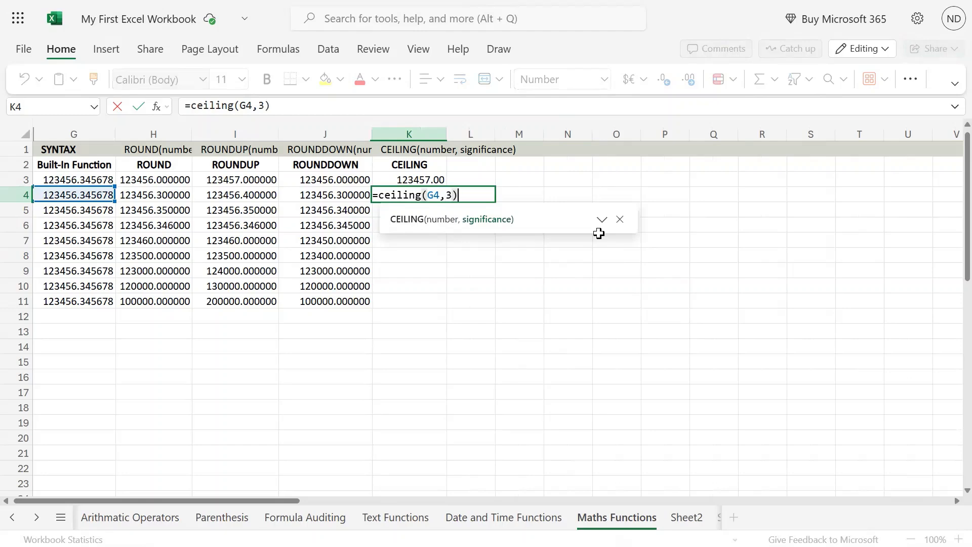
{"action": "key", "text": "Return"}
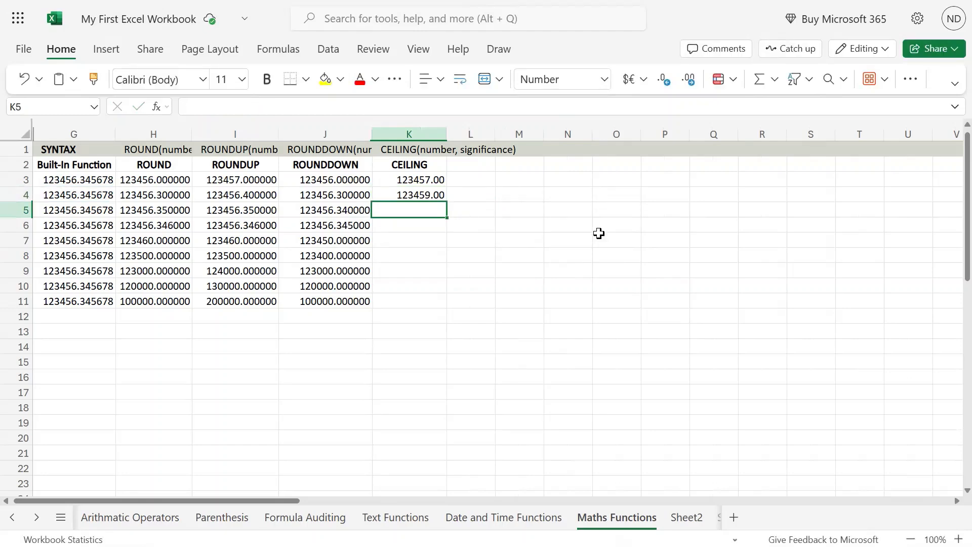
{"action": "key", "text": "Up"}
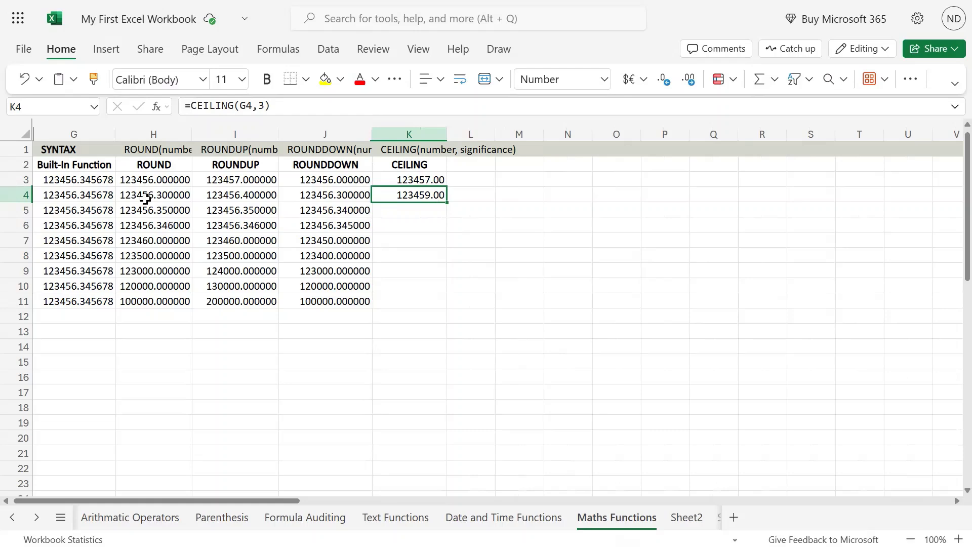
{"action": "left_click", "coordinate": [439, 181]}
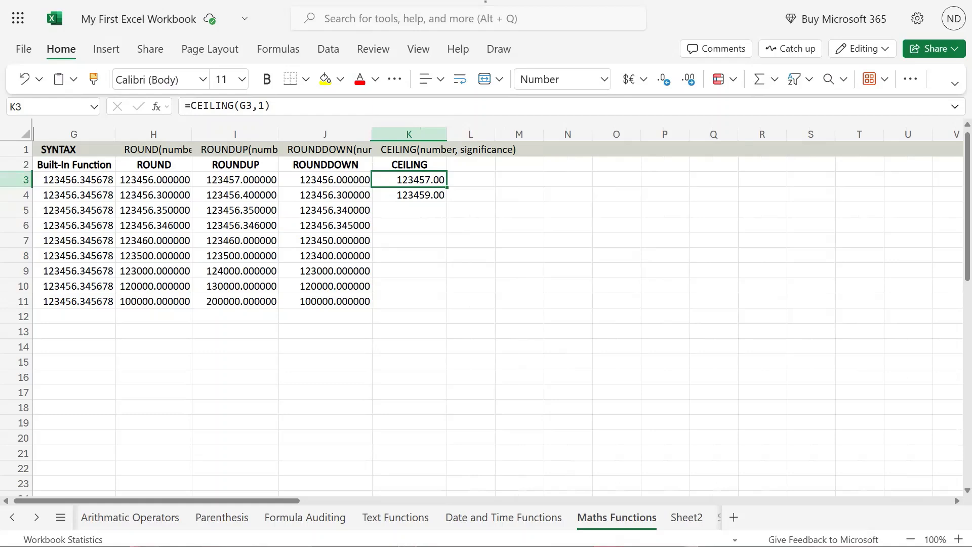
Copy the CEILING formula from K4 to K5 and change its significance to 2.
{"action": "left_click", "coordinate": [416, 197]}
{"action": "key", "text": "ctrl+c"}
{"action": "key", "text": "Down"}
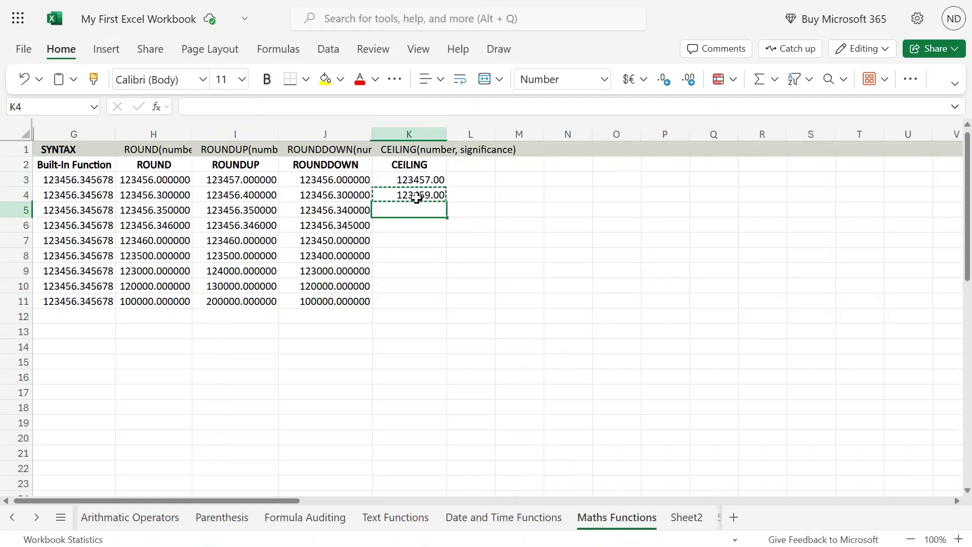
{"action": "key", "text": "ctrl+v"}
{"action": "key", "text": "F2"}
{"action": "key", "text": "Left"}
{"action": "key", "text": "Left"}
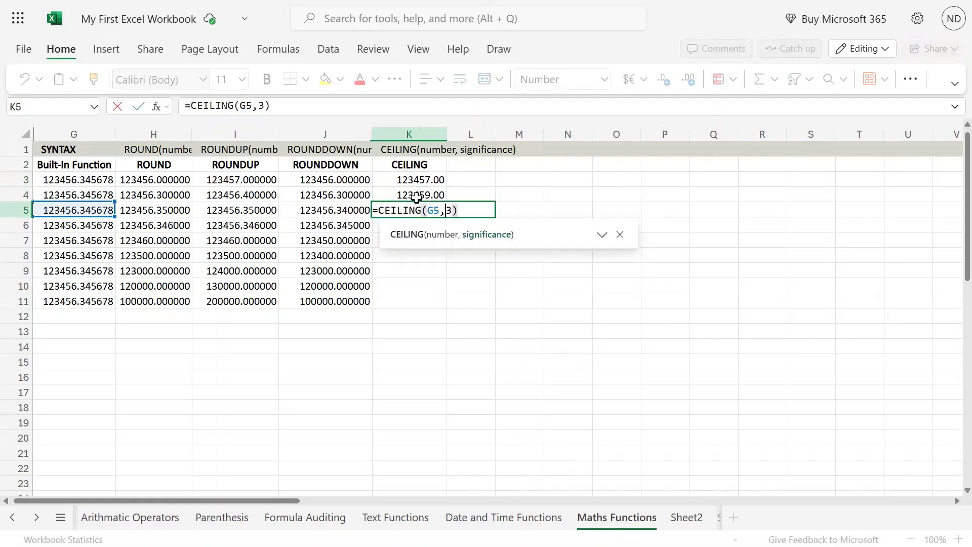
{"action": "key", "text": "BackSpace"}
{"action": "type", "text": "2"}
{"action": "key", "text": "Return"}
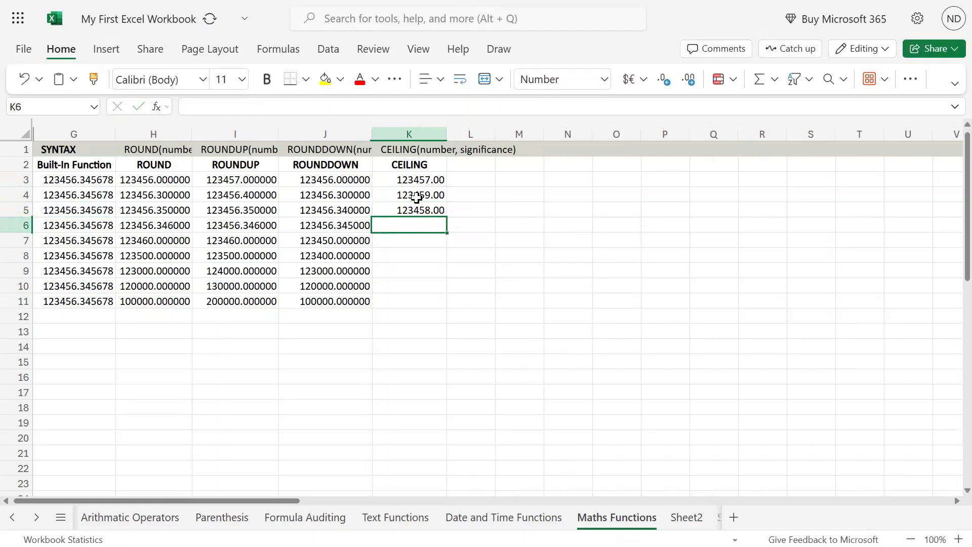
Compare the source number in G5 with the CEILING formula and result in K5.
{"action": "key", "text": "Up"}
{"action": "key", "text": "Left"}
{"action": "key", "text": "Left"}
{"action": "key", "text": "Left"}
{"action": "key", "text": "Left"}
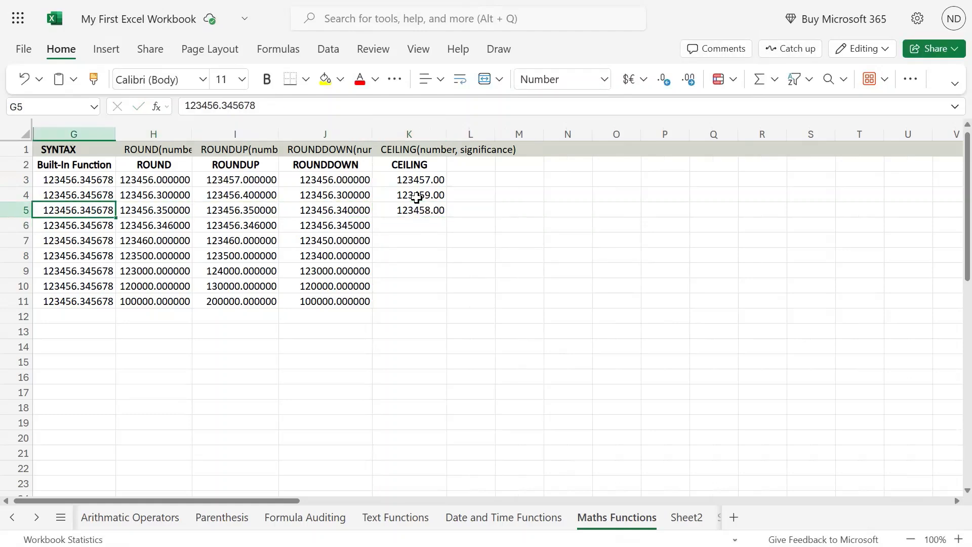
{"action": "key", "text": "Right"}
{"action": "key", "text": "Right"}
{"action": "key", "text": "Right"}
{"action": "key", "text": "Right"}
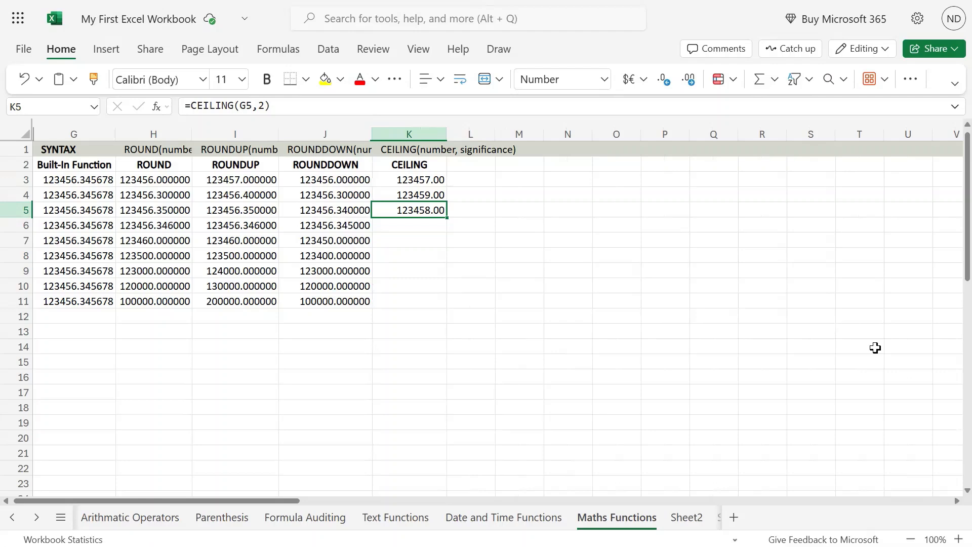
Copy the CEILING formula from K5 to K6 and change its significance to -2.
{"action": "key", "text": "ctrl+c"}
{"action": "key", "text": "Down"}
{"action": "key", "text": "ctrl+v"}
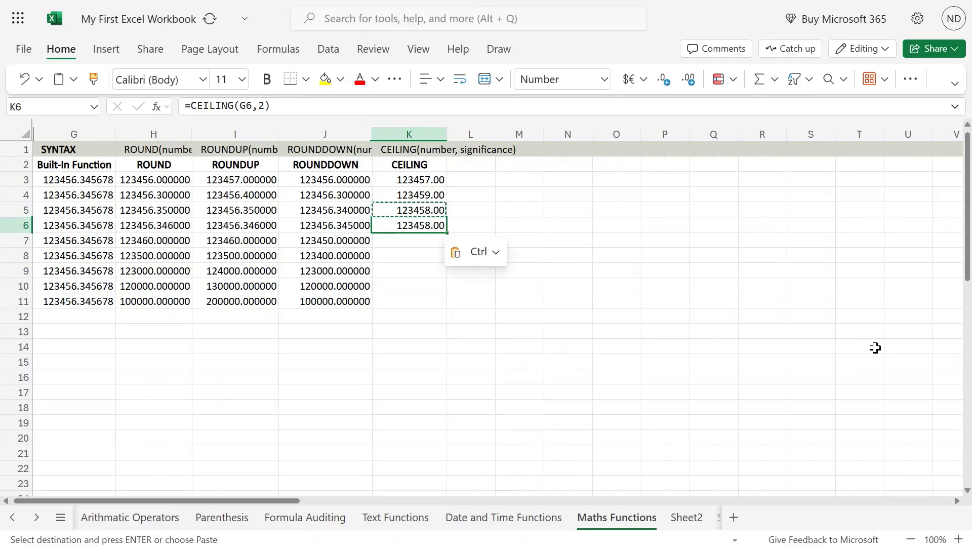
{"action": "key", "text": "F2"}
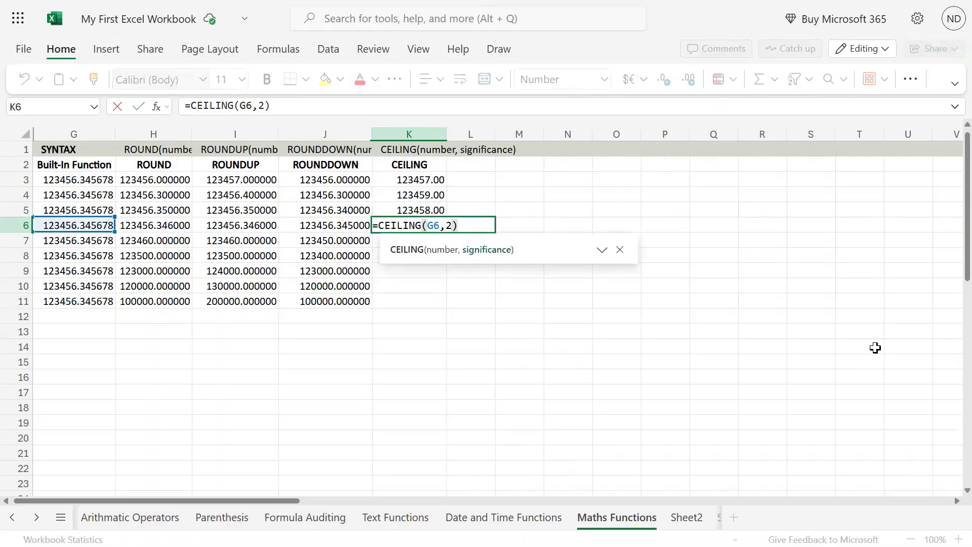
{"action": "type", "text": "-"}
{"action": "key", "text": "Return"}
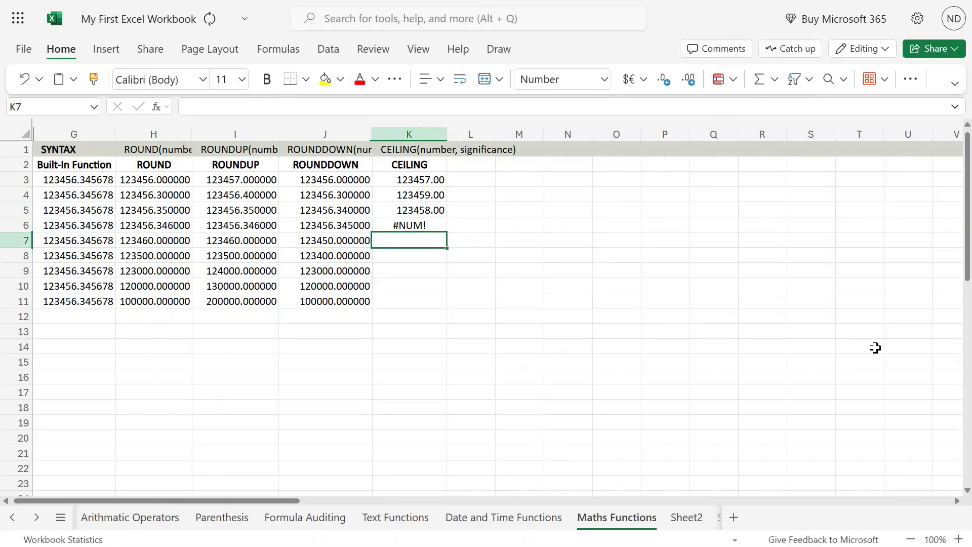
Examine the number and significance arguments of the CEILING formula in K6 without changing them.
{"action": "key", "text": "Up"}
{"action": "key", "text": "F2"}
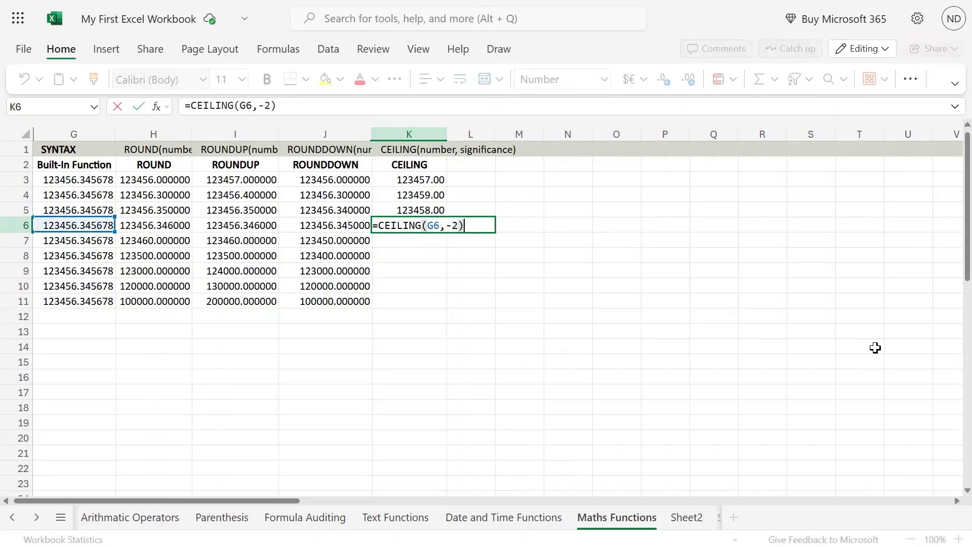
{"action": "key", "text": "Left"}
{"action": "key", "text": "Left"}
{"action": "key", "text": "Left"}
{"action": "key", "text": "Left"}
{"action": "key", "text": "Left"}
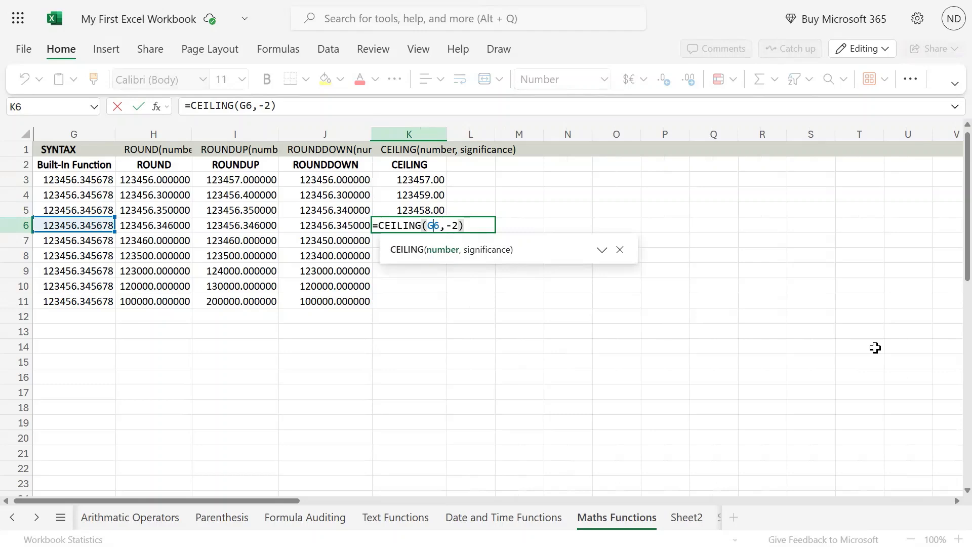
{"action": "key", "text": "Right"}
{"action": "key", "text": "Right"}
{"action": "key", "text": "Right"}
{"action": "key", "text": "Return"}
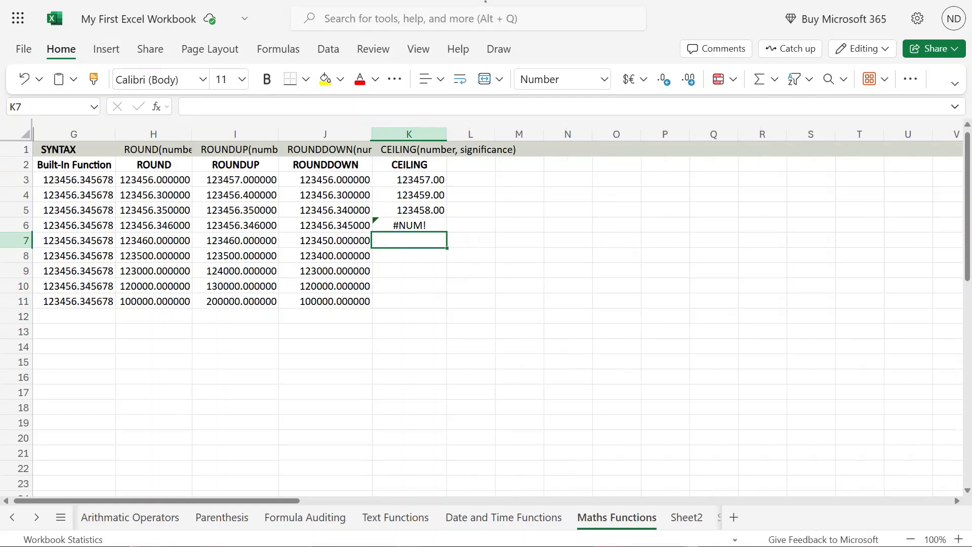
{"action": "left_click", "coordinate": [428, 225]}
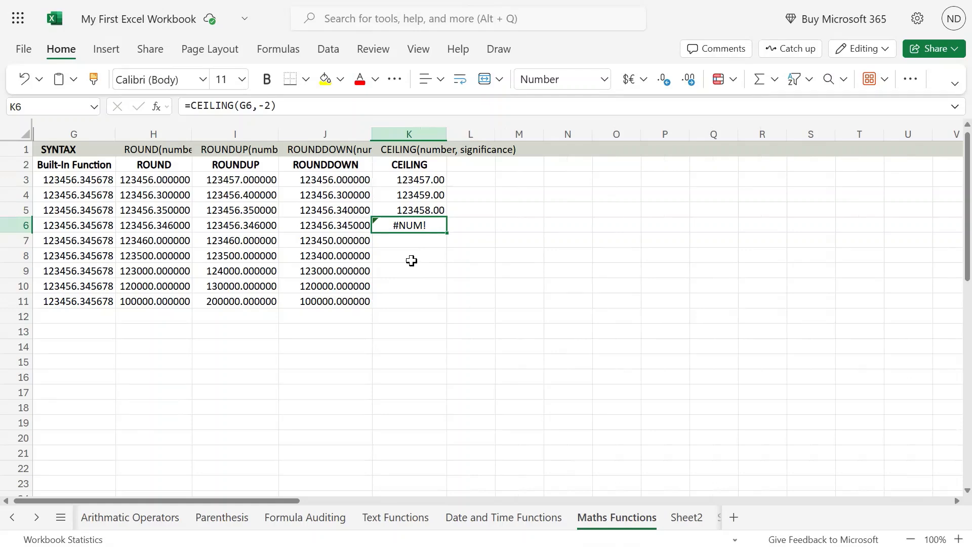
Make the source number in G6 negative, as -123456.345678.
{"action": "double_click", "coordinate": [43, 225]}
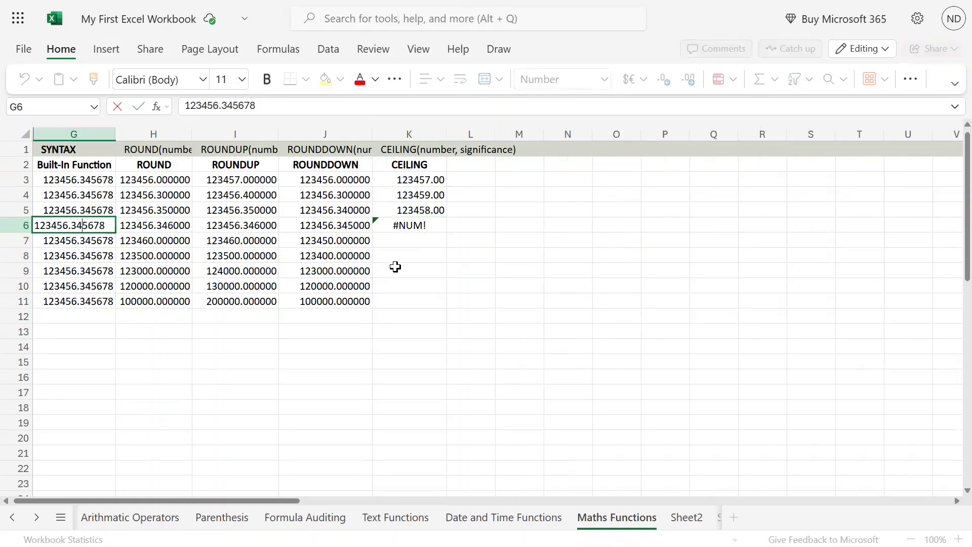
{"action": "key", "text": "Home"}
{"action": "type", "text": "-"}
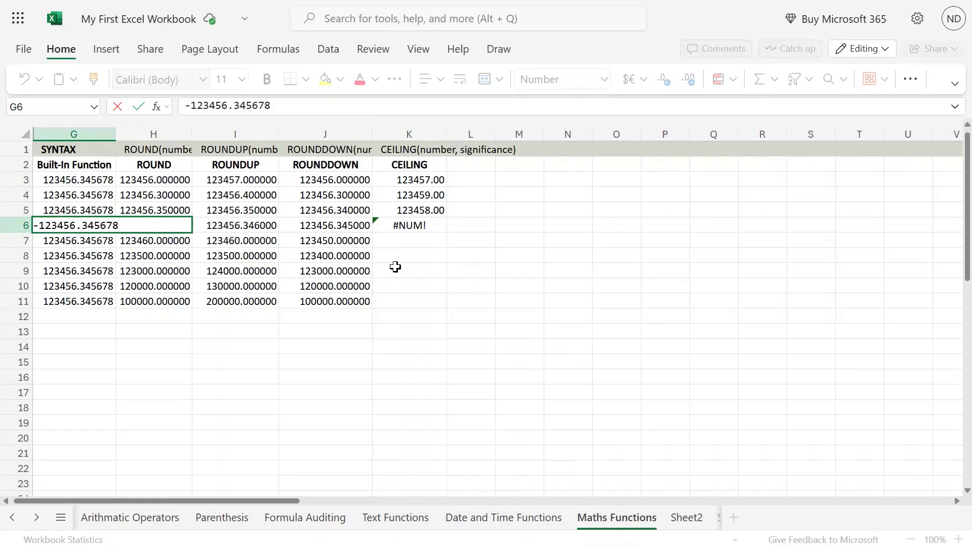
{"action": "key", "text": "Return"}
{"action": "key", "text": "Up"}
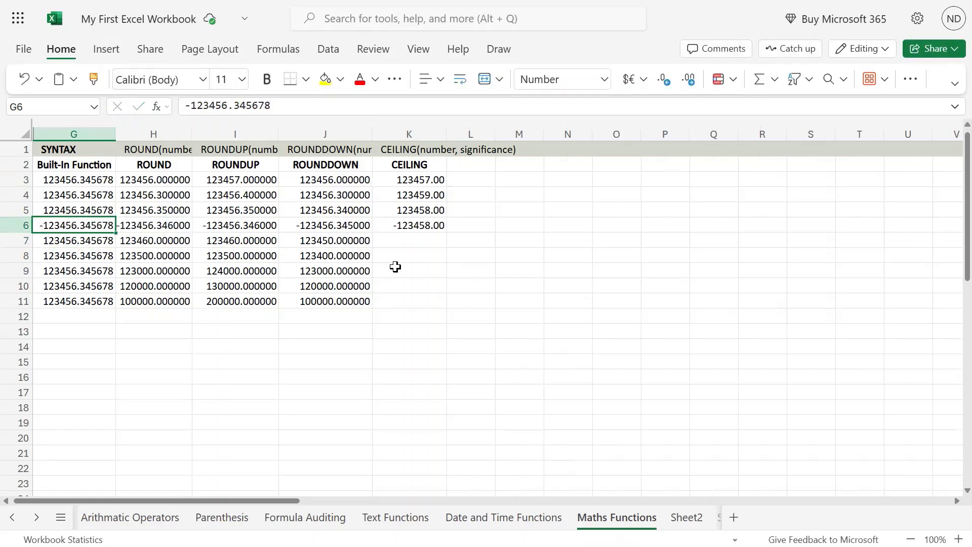
Examine the CEILING formula in K6 and its reference to the negative number in G6 without changing them.
{"action": "key", "text": "Right"}
{"action": "key", "text": "Right"}
{"action": "key", "text": "Right"}
{"action": "key", "text": "Right"}
{"action": "key", "text": "Left"}
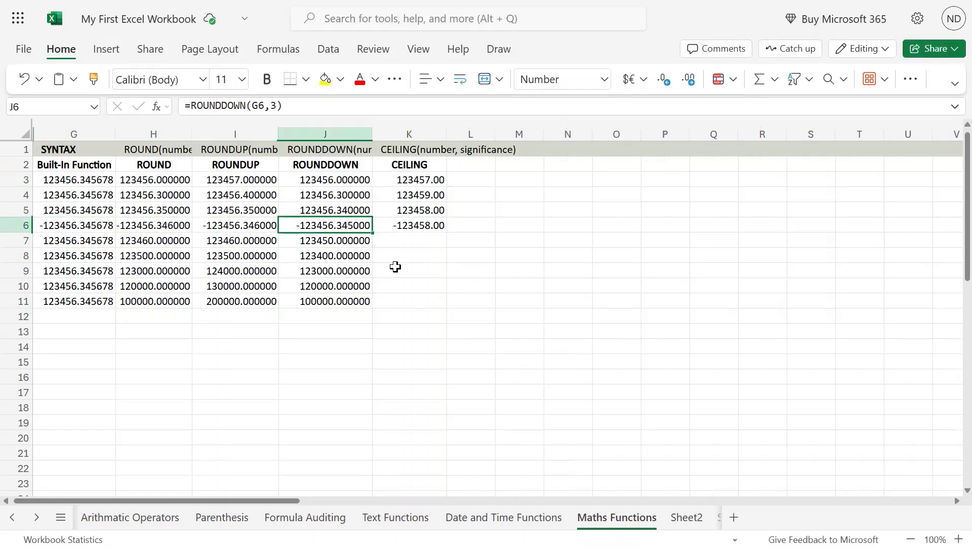
{"action": "key", "text": "Right"}
{"action": "key", "text": "F2"}
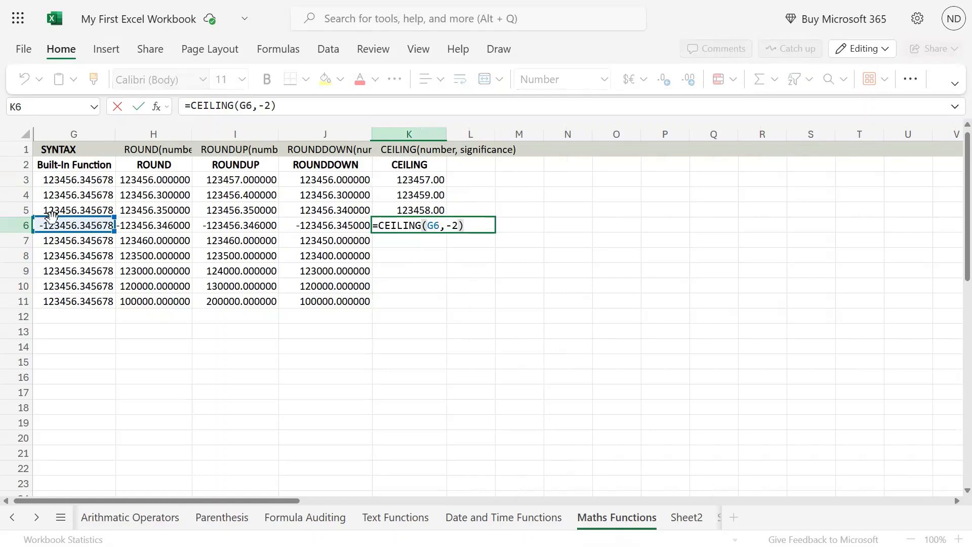
{"action": "double_click", "coordinate": [434, 226]}
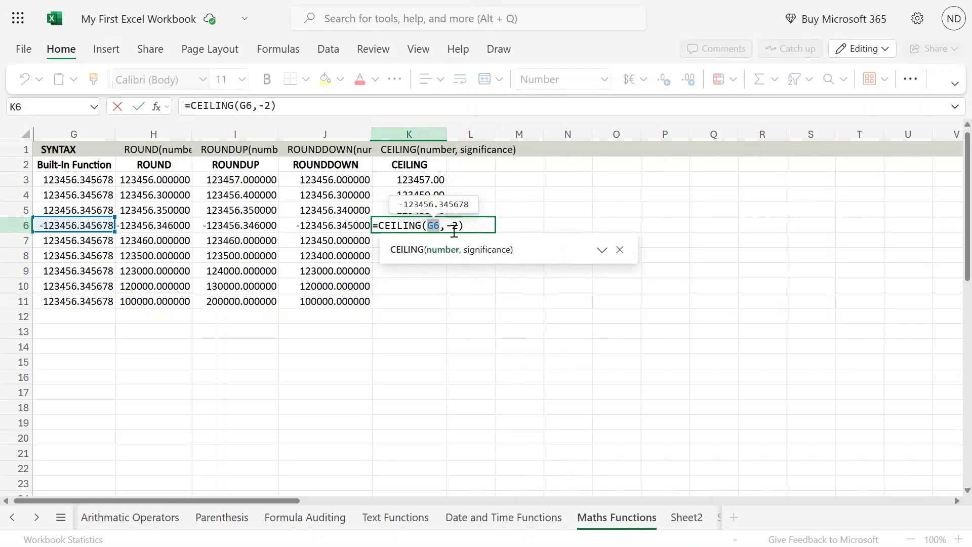
{"action": "left_click", "coordinate": [87, 223]}
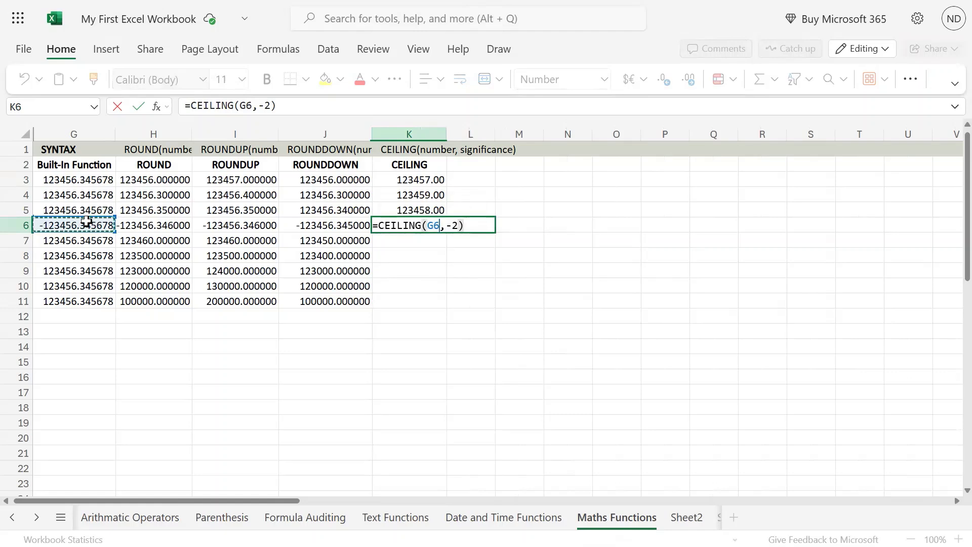
{"action": "key", "text": "ctrl+Return"}
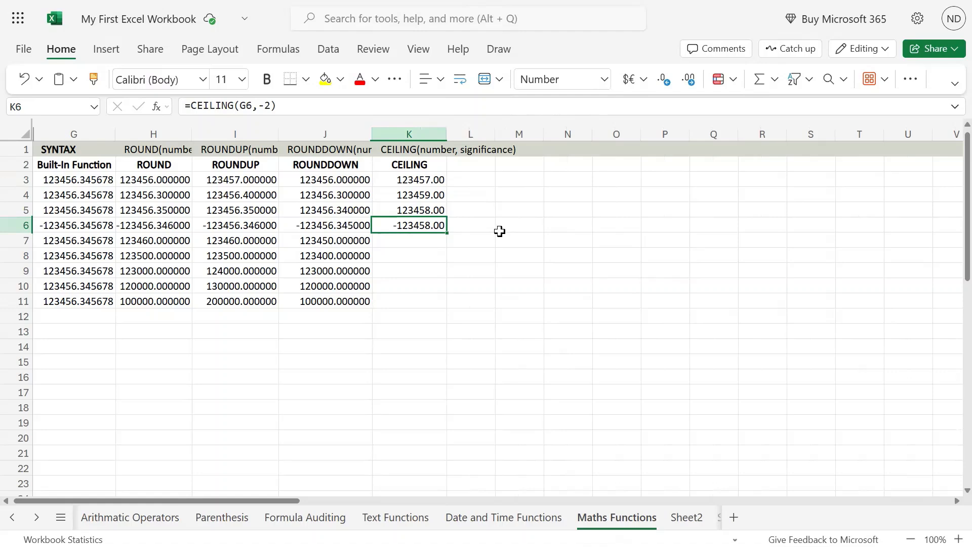
Undo and restore the negative sign in G6, and change the significance in K6's CEILING formula to 2.
{"action": "key", "text": "ctrl+z"}
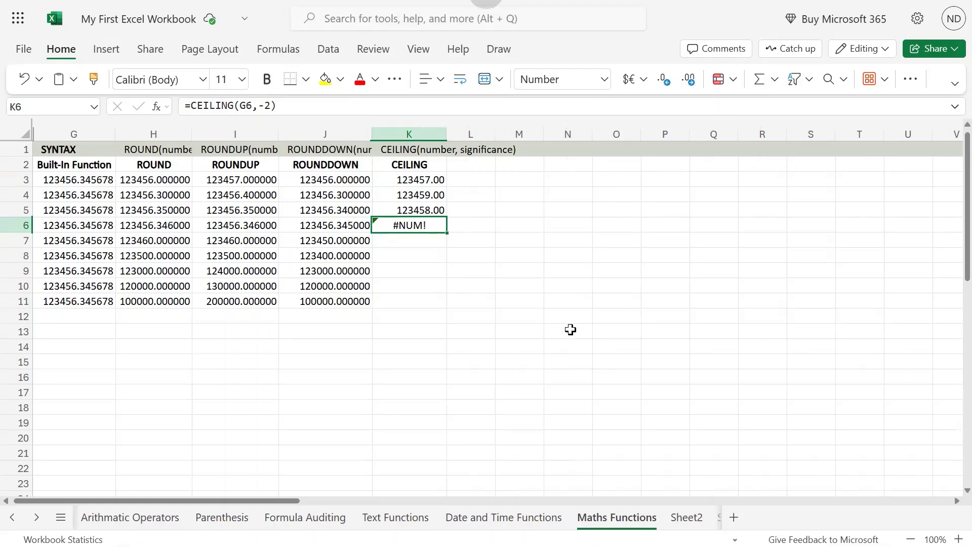
{"action": "key", "text": "ctrl+z"}
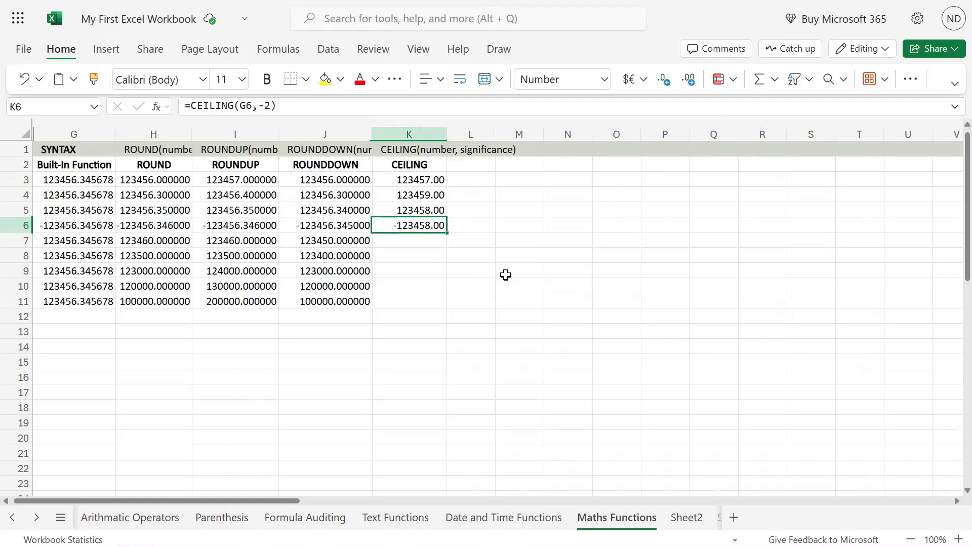
{"action": "key", "text": "F2"}
{"action": "key", "text": "Left"}
{"action": "key", "text": "Left"}
{"action": "key", "text": "BackSpace"}
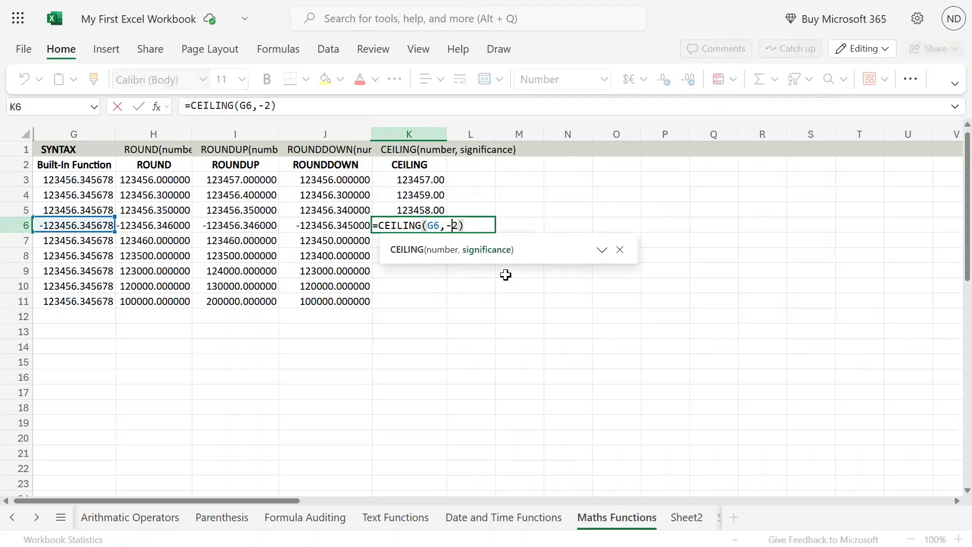
{"action": "key", "text": "Return"}
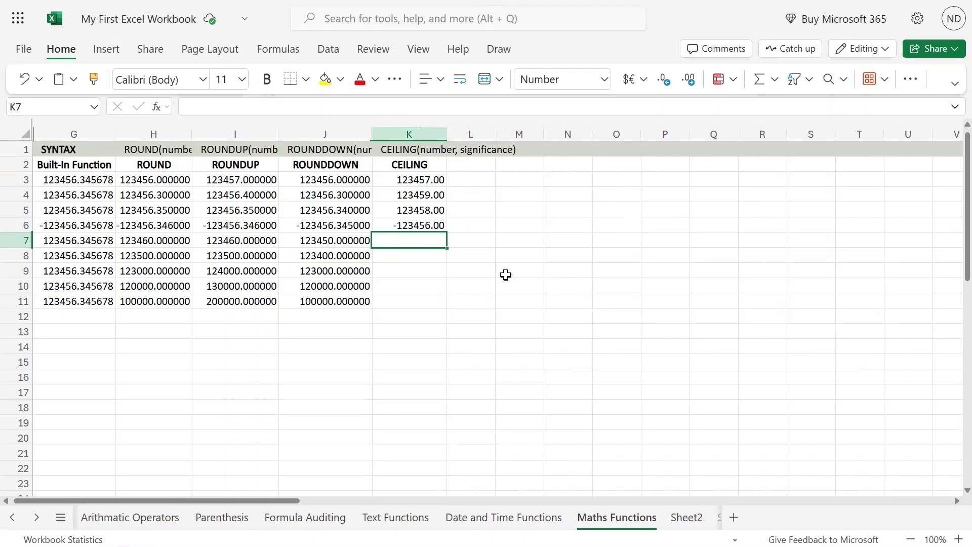
Compare the CEILING formula and result in K6 with the negative source number in G6.
{"action": "key", "text": "Up"}
{"action": "key", "text": "Left"}
{"action": "key", "text": "Left"}
{"action": "key", "text": "Left"}
{"action": "key", "text": "Right"}
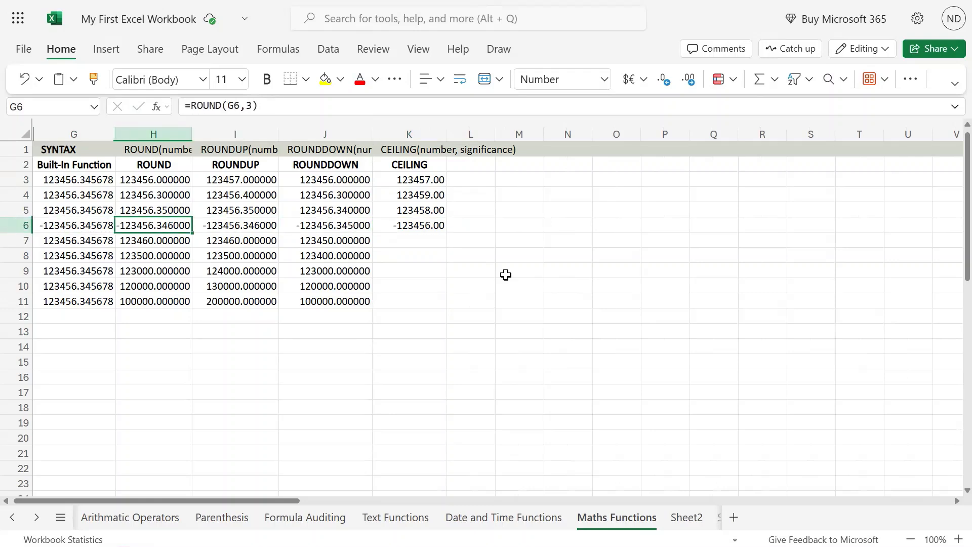
{"action": "key", "text": "Right"}
{"action": "key", "text": "Right"}
{"action": "key", "text": "Right"}
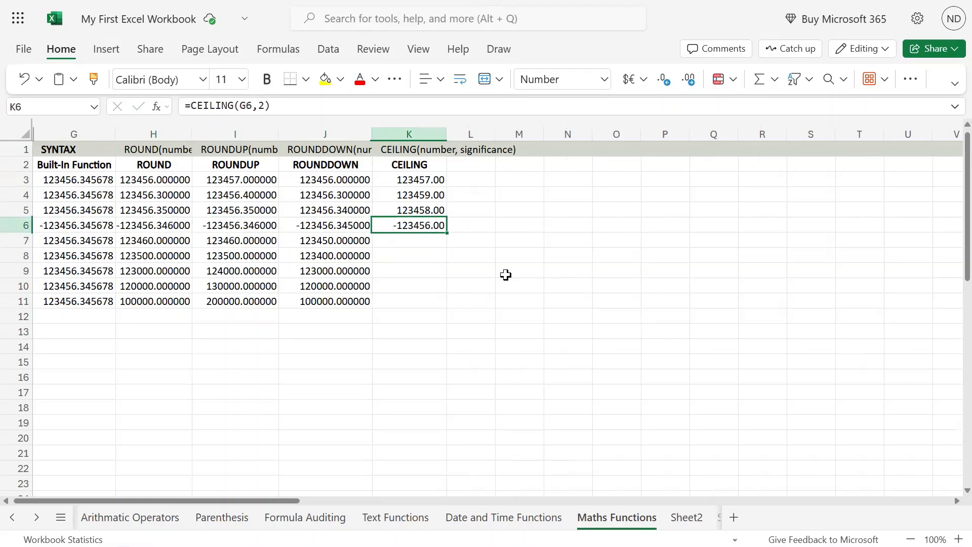
{"action": "key", "text": "Left"}
{"action": "key", "text": "Left"}
{"action": "key", "text": "Left"}
{"action": "key", "text": "Left"}
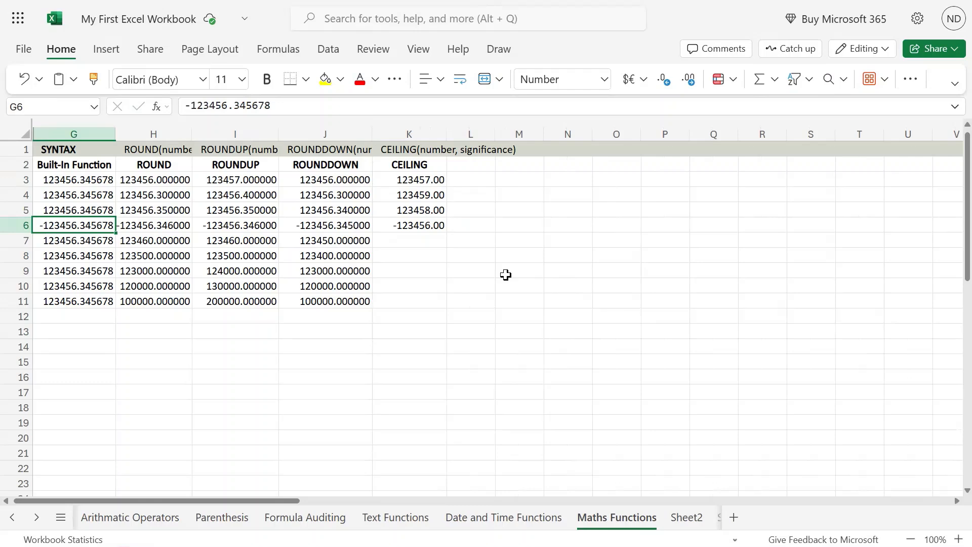
Examine the whole-number part of the value in G6 against the CEILING result in K6, leaving both unchanged.
{"action": "key", "text": "F2"}
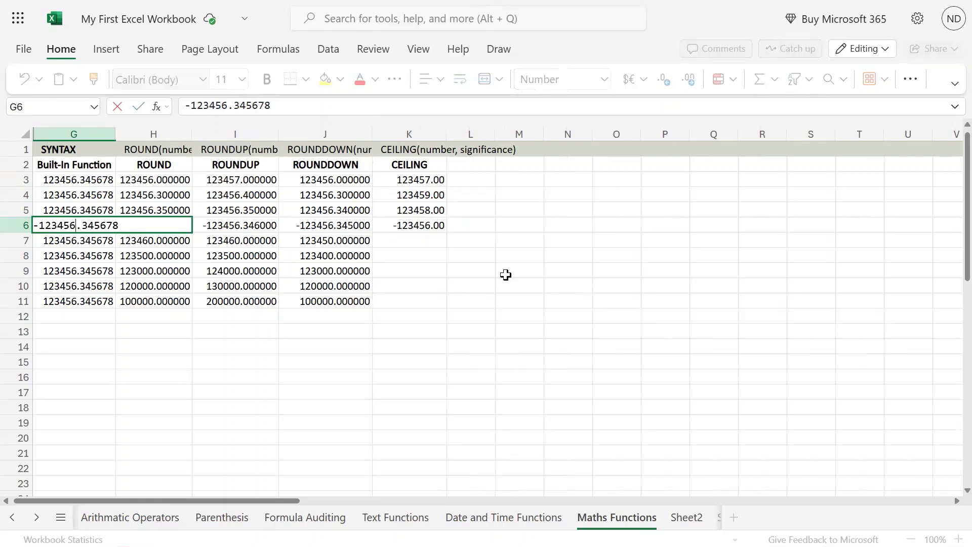
{"action": "key", "text": "shift+Left"}
{"action": "key", "text": "shift+Left"}
{"action": "key", "text": "shift+Left"}
{"action": "key", "text": "shift+Left"}
{"action": "key", "text": "shift+Left"}
{"action": "key", "text": "shift+Left"}
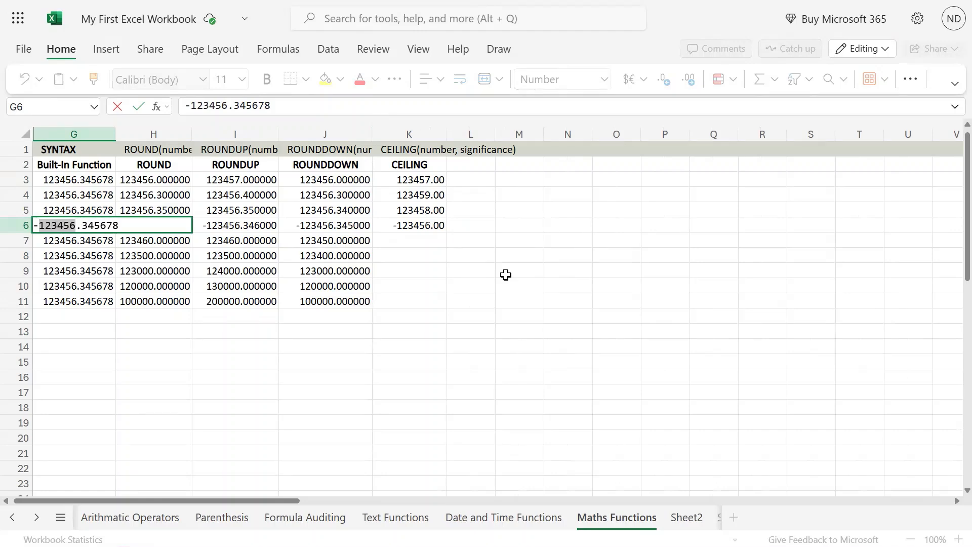
{"action": "key", "text": "Return"}
{"action": "key", "text": "Up"}
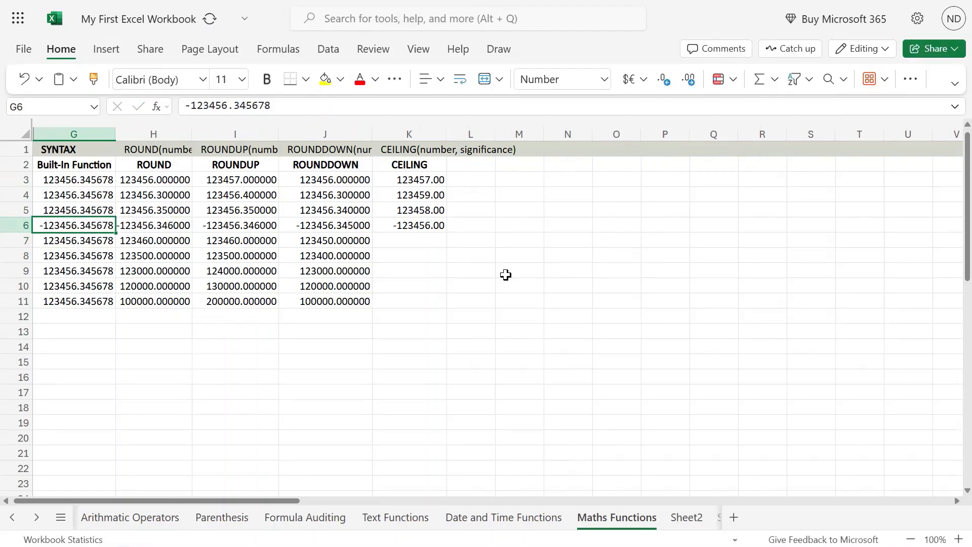
{"action": "key", "text": "Right"}
{"action": "key", "text": "Right"}
{"action": "key", "text": "Right"}
{"action": "key", "text": "Right"}
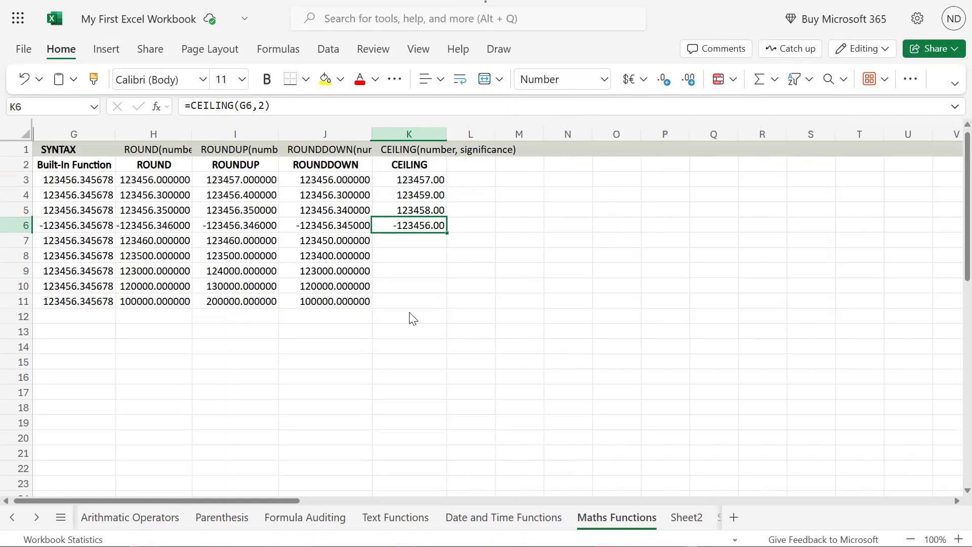
Store the number in G7 as text by adding an apostrophe in front of 123456.345678.
{"action": "left_click", "coordinate": [35, 240]}
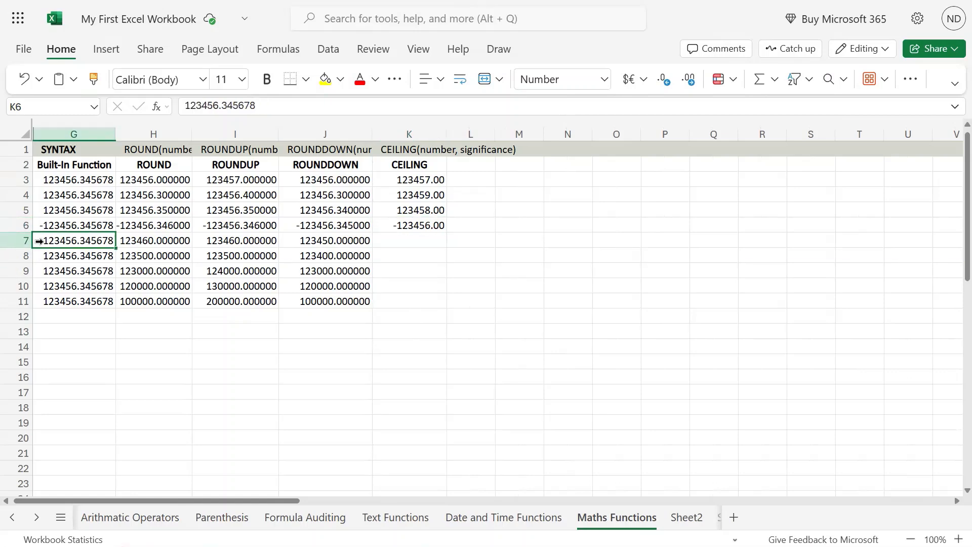
{"action": "key", "text": "F2"}
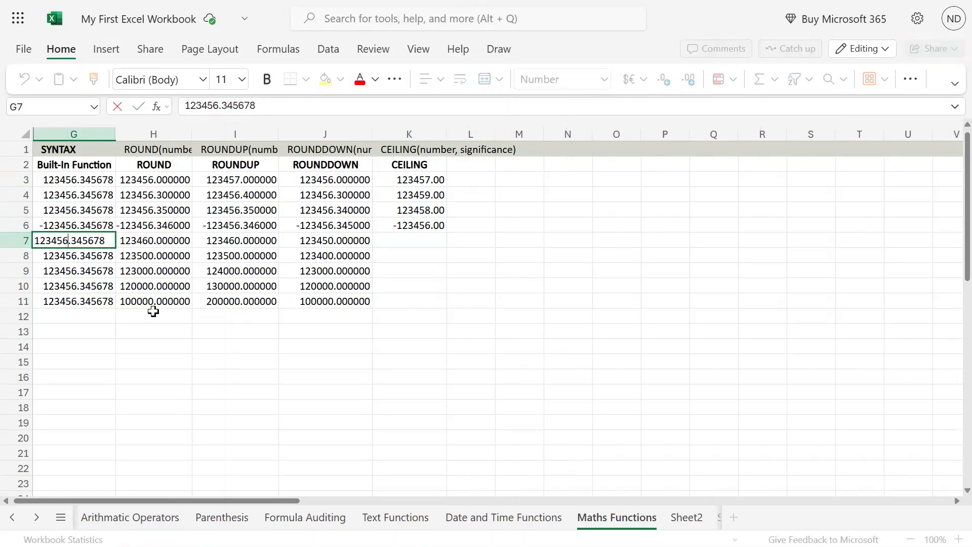
{"action": "type", "text": "'"}
{"action": "key", "text": "Return"}
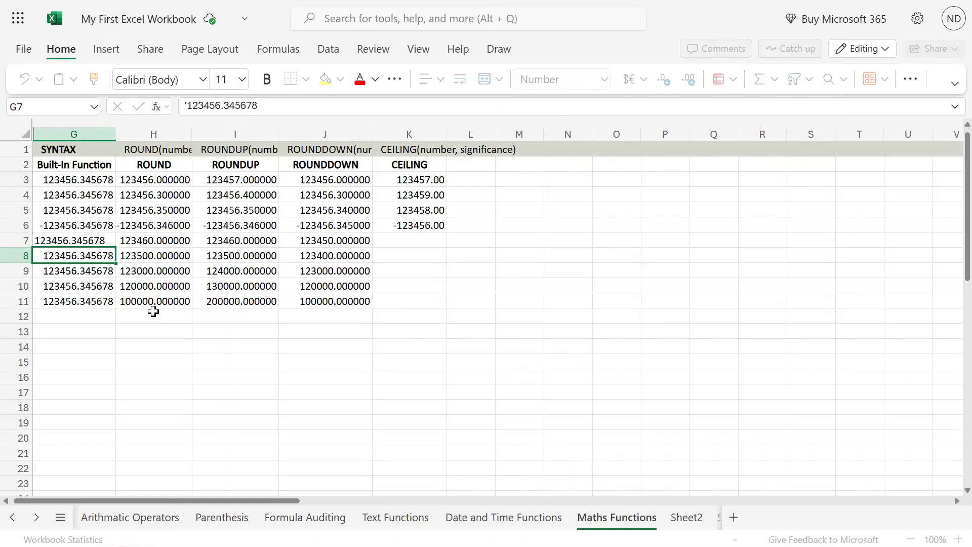
Copy the CEILING formula with significance 2 from K6 to K7.
{"action": "key", "text": "Up"}
{"action": "key", "text": "Right"}
{"action": "key", "text": "Right"}
{"action": "key", "text": "Right"}
{"action": "key", "text": "Right"}
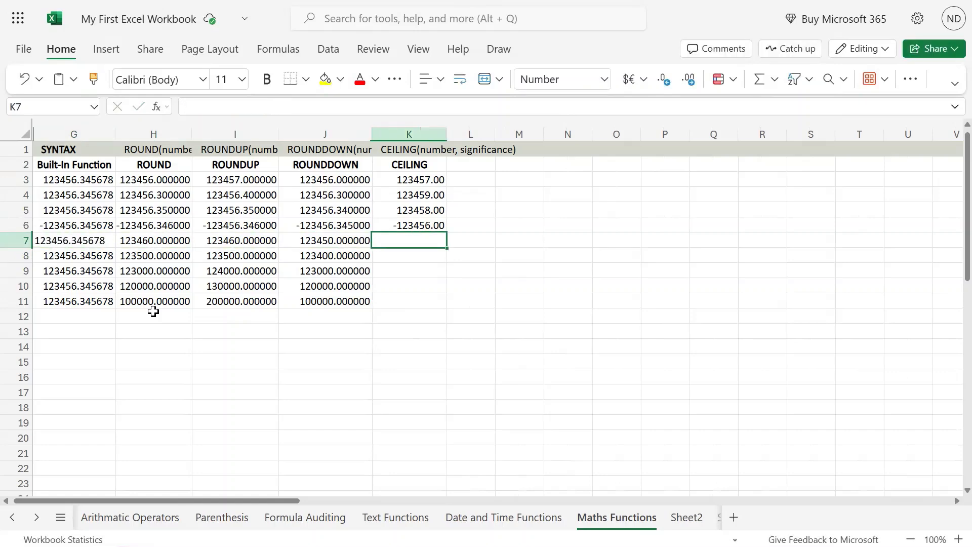
{"action": "key", "text": "Up"}
{"action": "key", "text": "Down"}
{"action": "key", "text": "Up"}
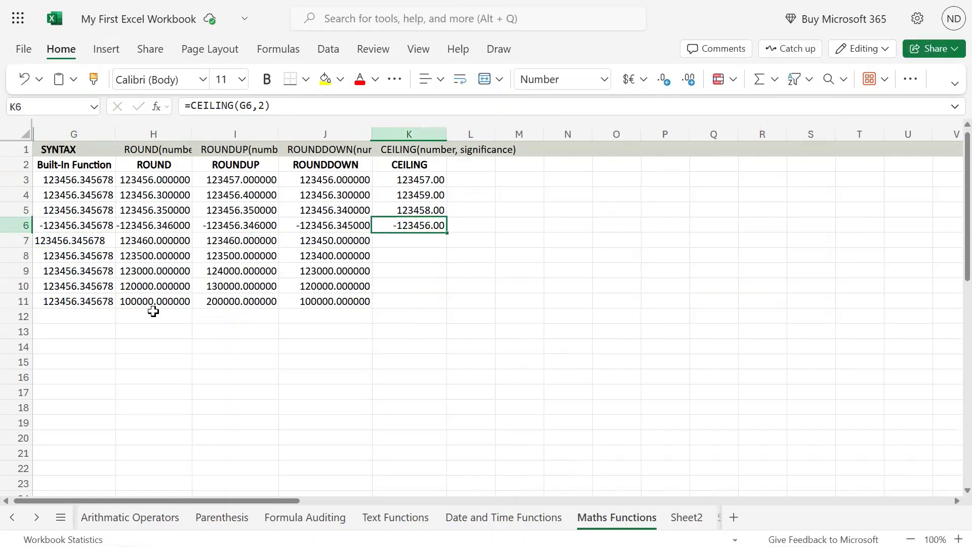
{"action": "key", "text": "ctrl+c"}
{"action": "key", "text": "Down"}
{"action": "key", "text": "ctrl+v"}
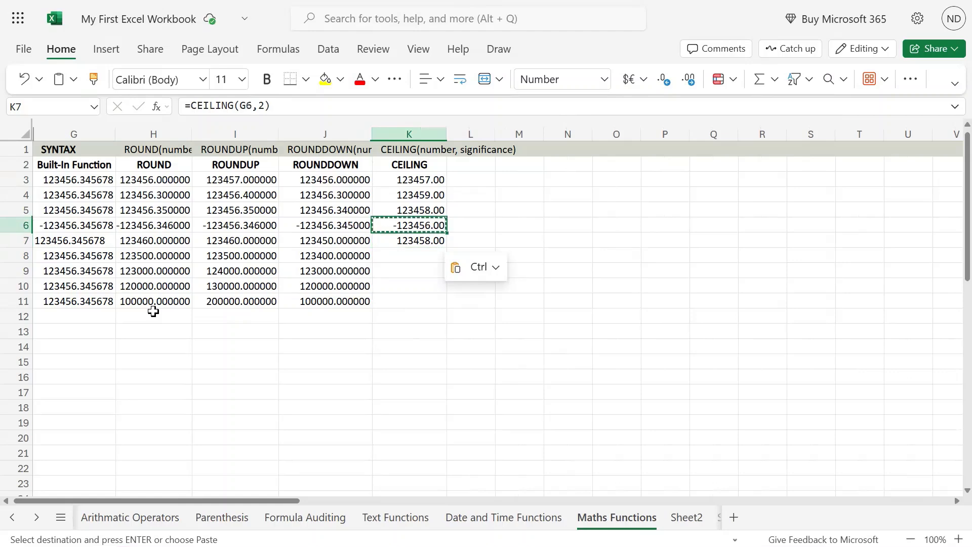
Check the CEILING result in K7 against the one in K6.
{"action": "key", "text": "Up"}
{"action": "key", "text": "Down"}
{"action": "key", "text": "Down"}
{"action": "key", "text": "Down"}
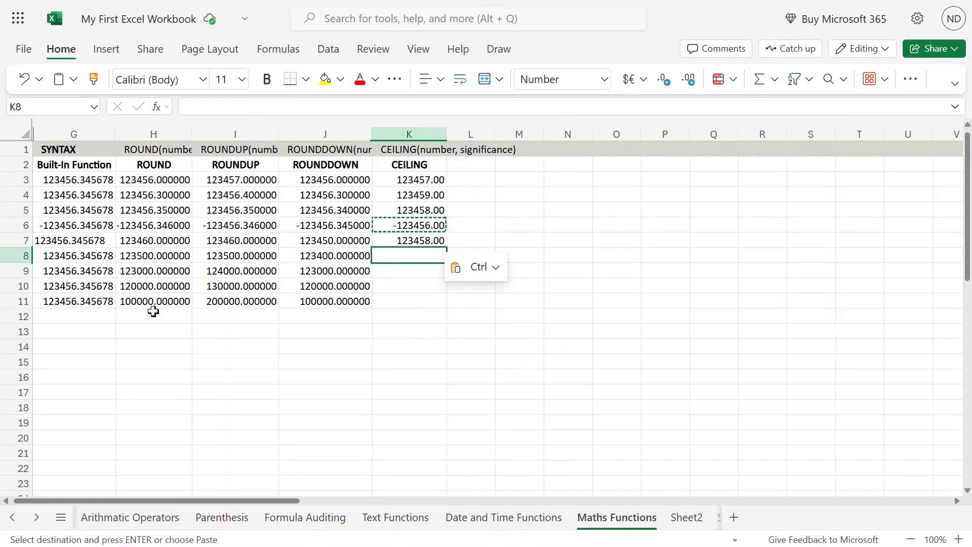
{"action": "key", "text": "Up"}
{"action": "key", "text": "Right"}
{"action": "key", "text": "Left"}
{"action": "key", "text": "Left"}
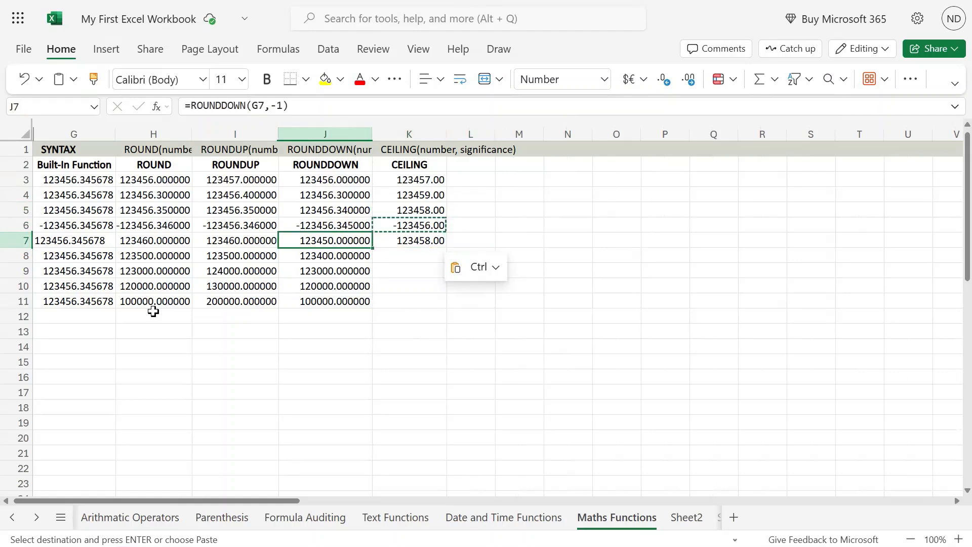
Enter the text EyesCanAnalyz in G12, below the source numbers.
{"action": "key", "text": "Left"}
{"action": "key", "text": "Left"}
{"action": "key", "text": "Left"}
{"action": "key", "text": "Down"}
{"action": "key", "text": "Down"}
{"action": "key", "text": "Down"}
{"action": "key", "text": "Down"}
{"action": "key", "text": "Down"}
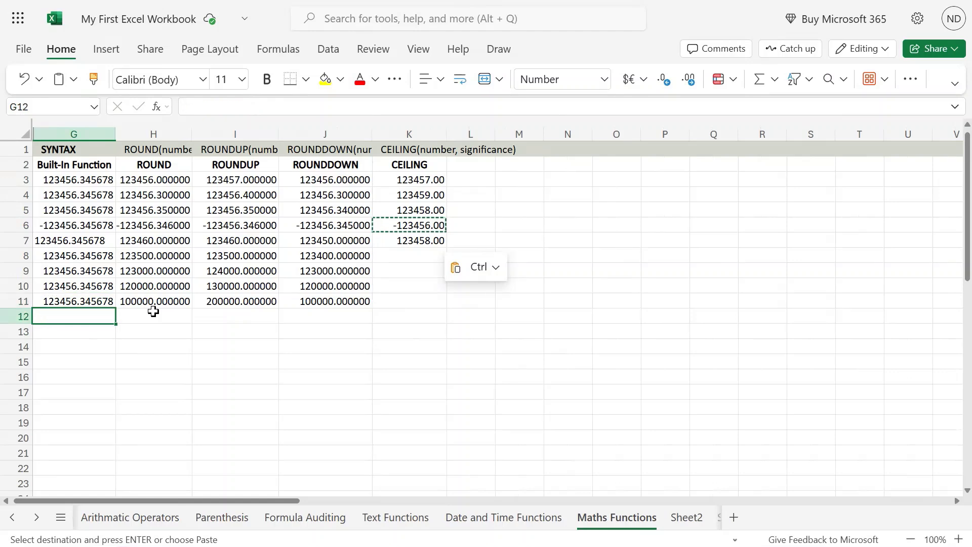
{"action": "type", "text": "Eyes"}
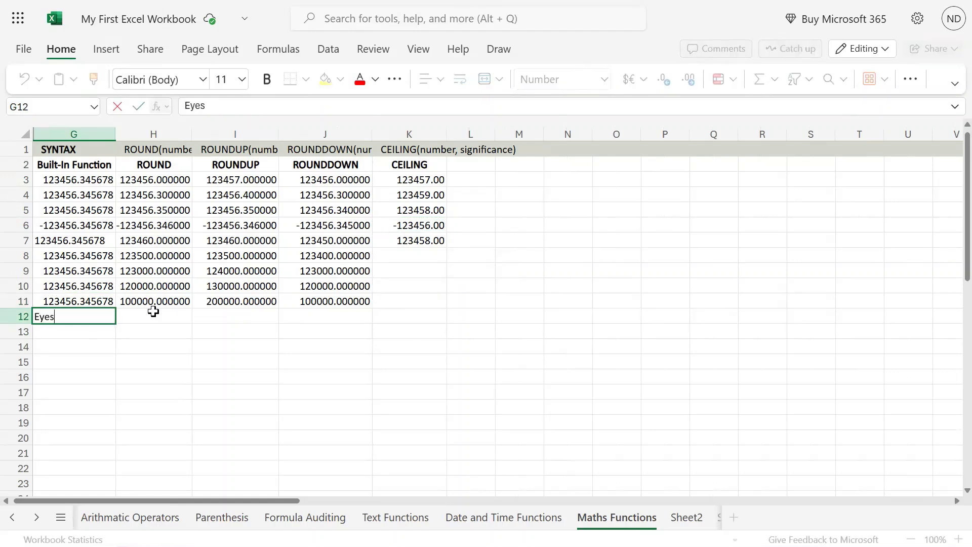
{"action": "type", "text": "CanAnalyz"}
{"action": "key", "text": "Return"}
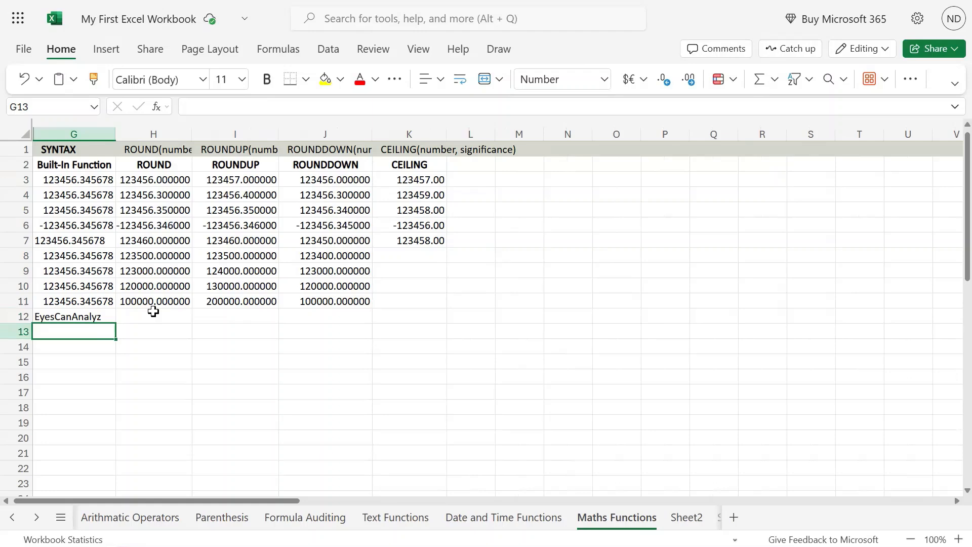
Copy the CEILING formula from K7 to K12.
{"action": "key", "text": "Right"}
{"action": "key", "text": "Right"}
{"action": "key", "text": "Right"}
{"action": "key", "text": "Right"}
{"action": "key", "text": "Up"}
{"action": "key", "text": "Up"}
{"action": "key", "text": "Up"}
{"action": "key", "text": "Up"}
{"action": "key", "text": "Up"}
{"action": "key", "text": "Up"}
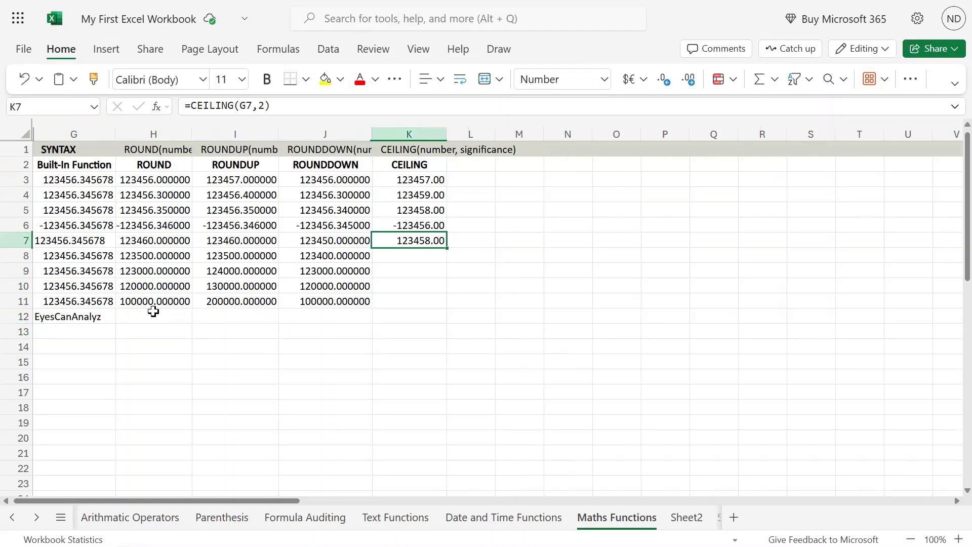
{"action": "key", "text": "ctrl+c"}
{"action": "key", "text": "Down"}
{"action": "key", "text": "Down"}
{"action": "key", "text": "Down"}
{"action": "key", "text": "Down"}
{"action": "key", "text": "Down"}
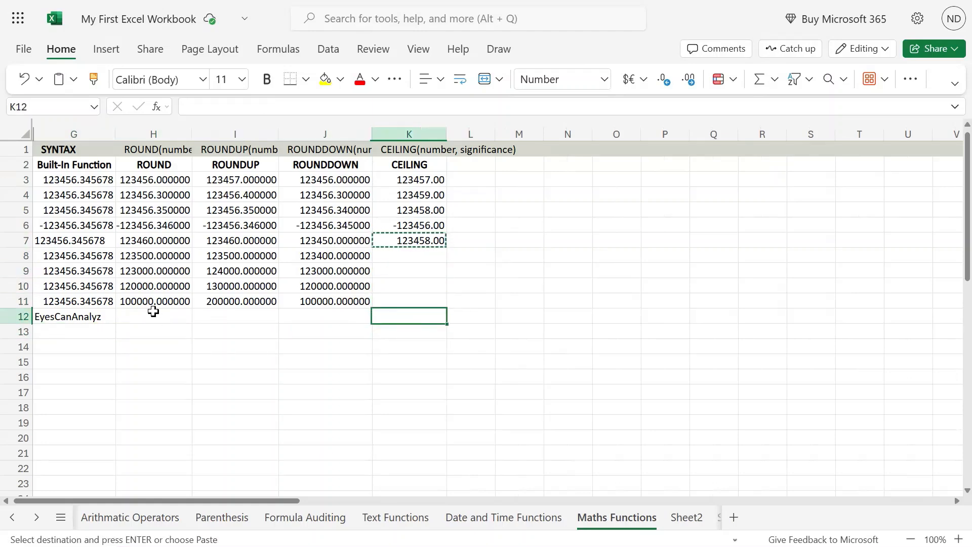
{"action": "key", "text": "ctrl+v"}
Correct the text in G12 to EyesCanAnalyze.
{"action": "key", "text": "Left"}
{"action": "key", "text": "Left"}
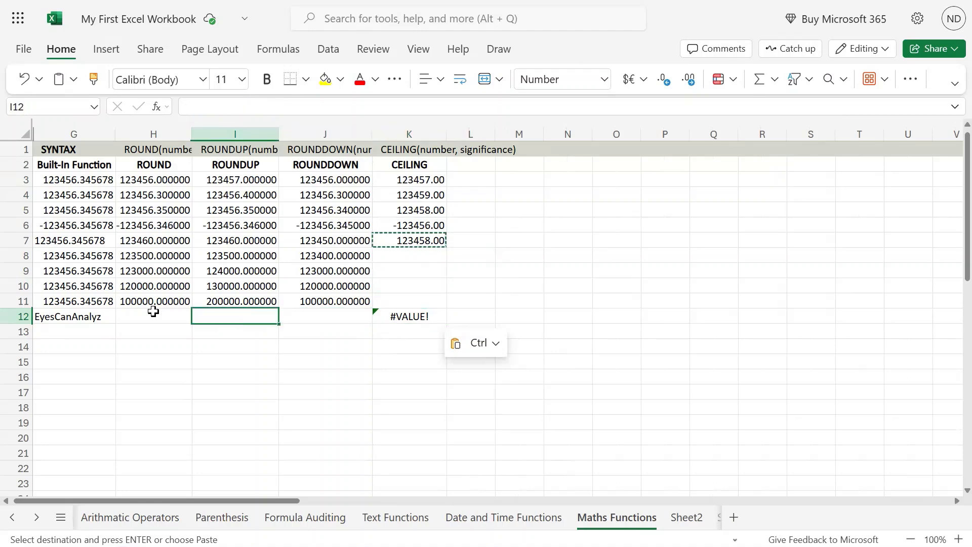
{"action": "key", "text": "Left"}
{"action": "key", "text": "Left"}
{"action": "key", "text": "F2"}
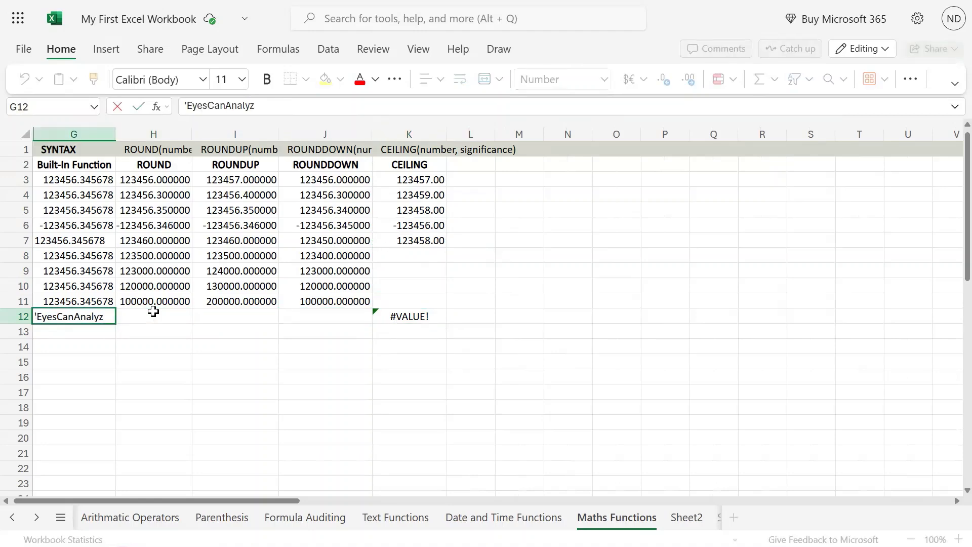
{"action": "type", "text": "e"}
{"action": "key", "text": "Return"}
{"action": "key", "text": "Up"}
{"action": "key", "text": "Up"}
{"action": "key", "text": "Right"}
{"action": "key", "text": "Right"}
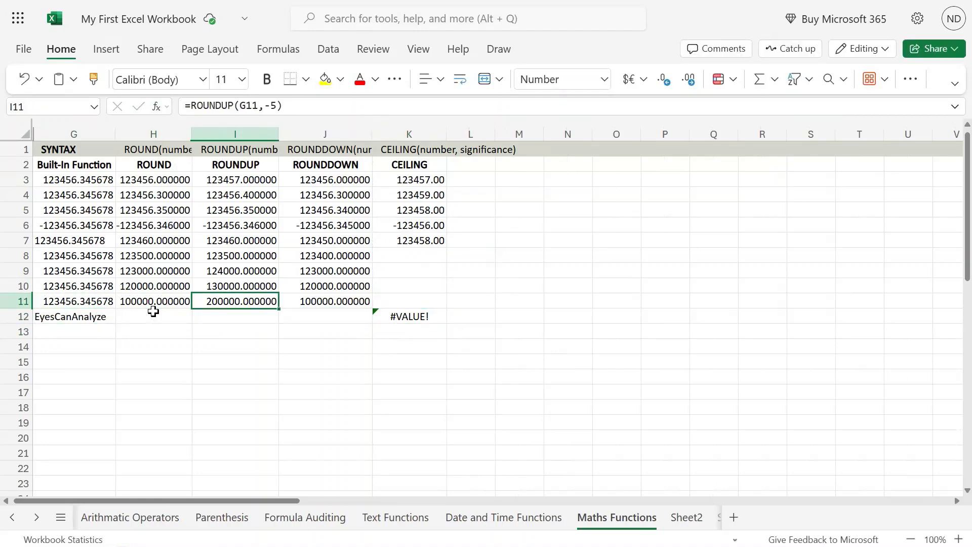
Copy the CEILING formula from K7 into K8.
{"action": "key", "text": "Right"}
{"action": "key", "text": "Right"}
{"action": "key", "text": "Up"}
{"action": "key", "text": "Up"}
{"action": "key", "text": "Up"}
{"action": "key", "text": "Up"}
{"action": "key", "text": "Down"}
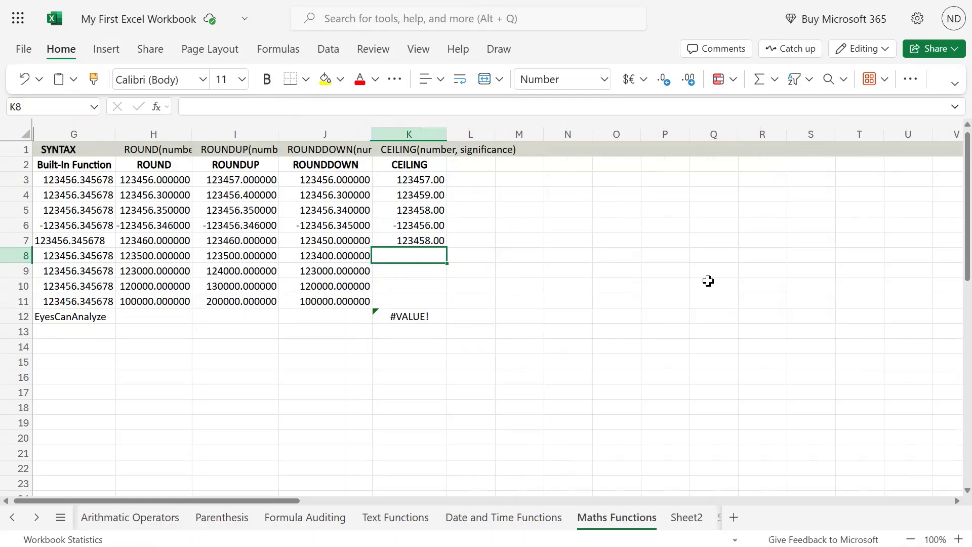
{"action": "key", "text": "Up"}
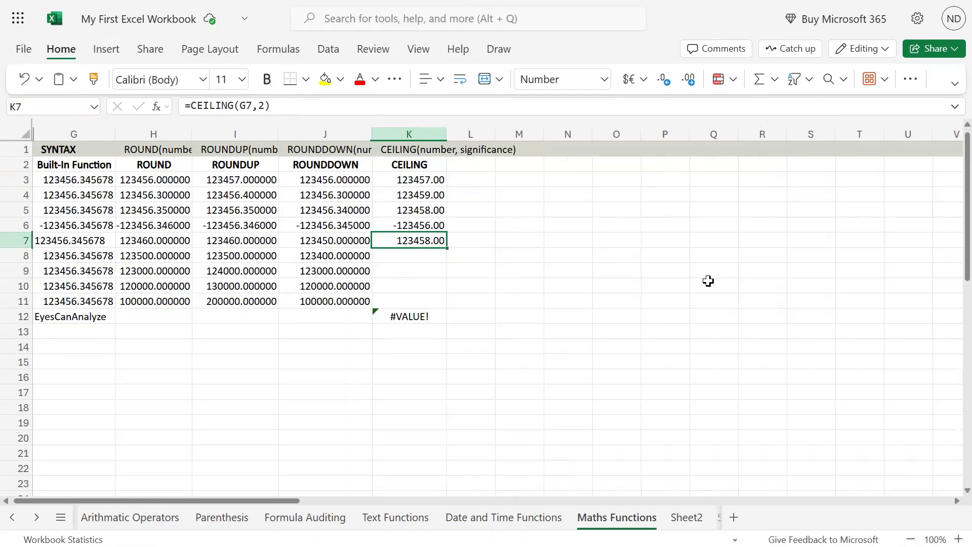
{"action": "key", "text": "ctrl+c"}
{"action": "key", "text": "Down"}
{"action": "key", "text": "ctrl+v"}
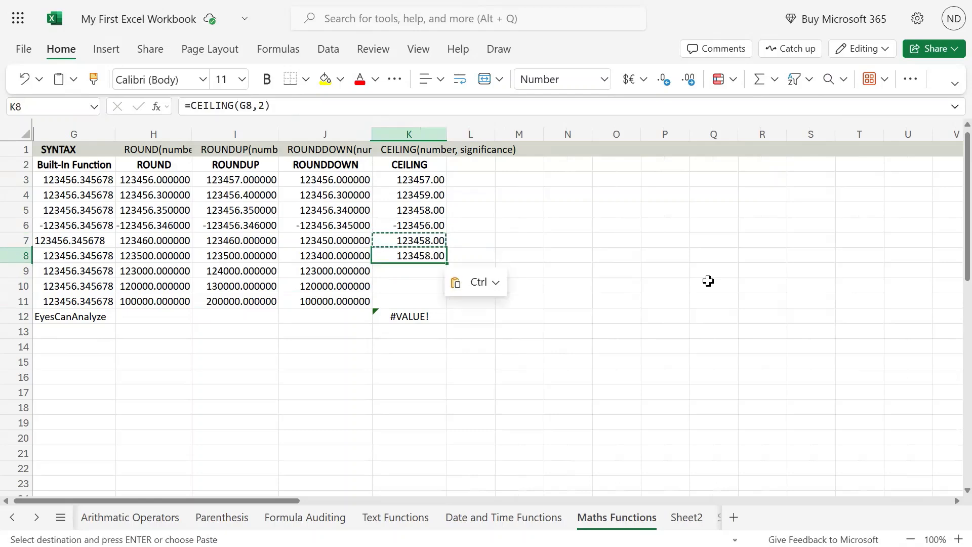
Set the significance of the CEILING formula in K8 to 0 and review that cell.
{"action": "key", "text": "F2"}
{"action": "key", "text": "Left"}
{"action": "key", "text": "BackSpace"}
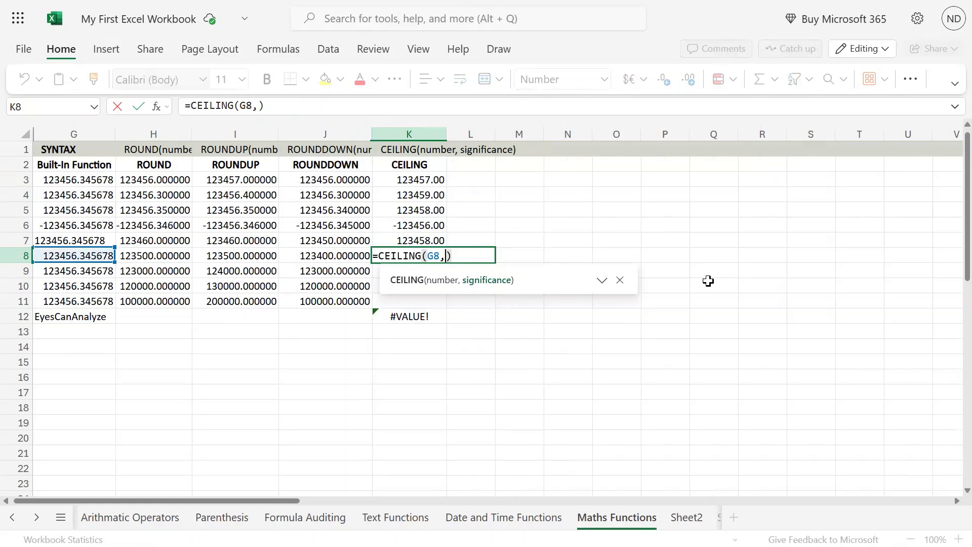
{"action": "type", "text": "0"}
{"action": "key", "text": "Return"}
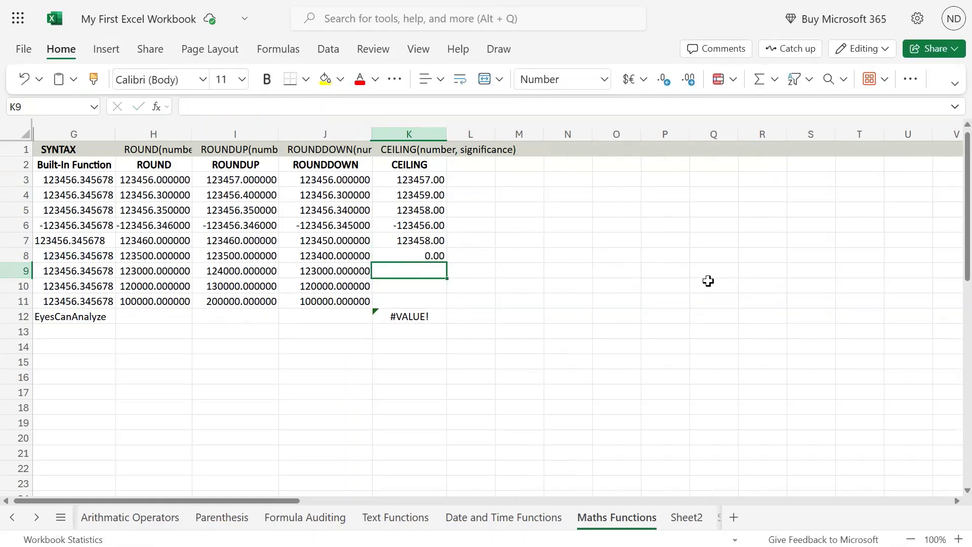
{"action": "key", "text": "Up"}
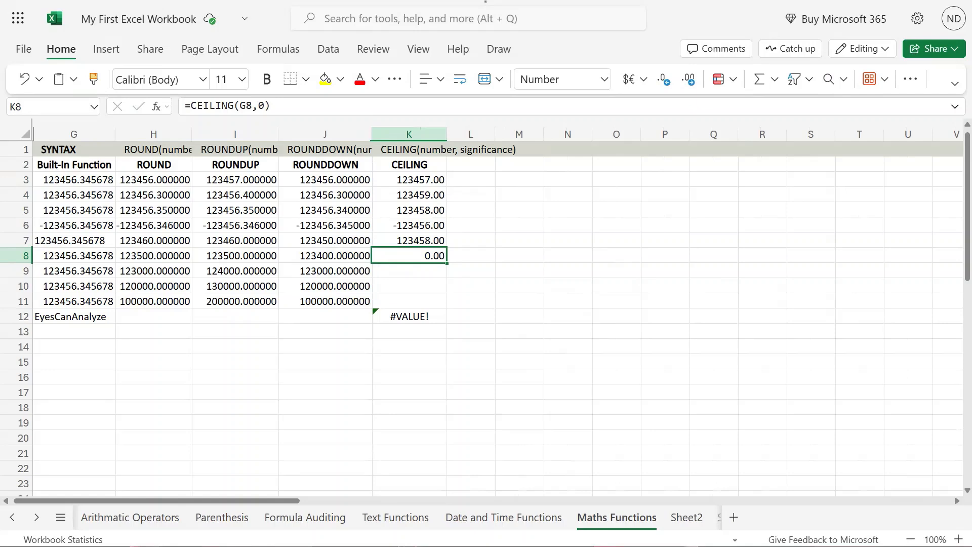
{"action": "left_click", "coordinate": [411, 272]}
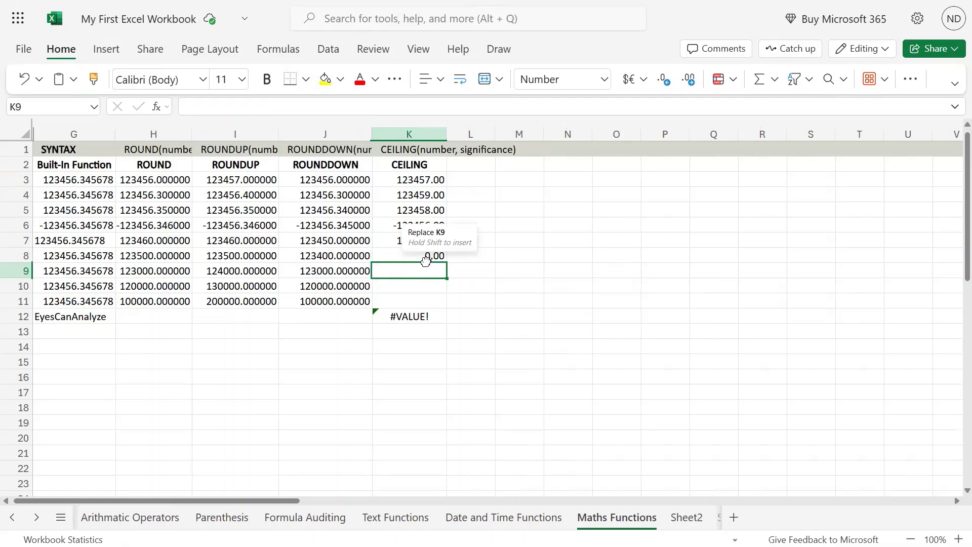
{"action": "left_click", "coordinate": [426, 256]}
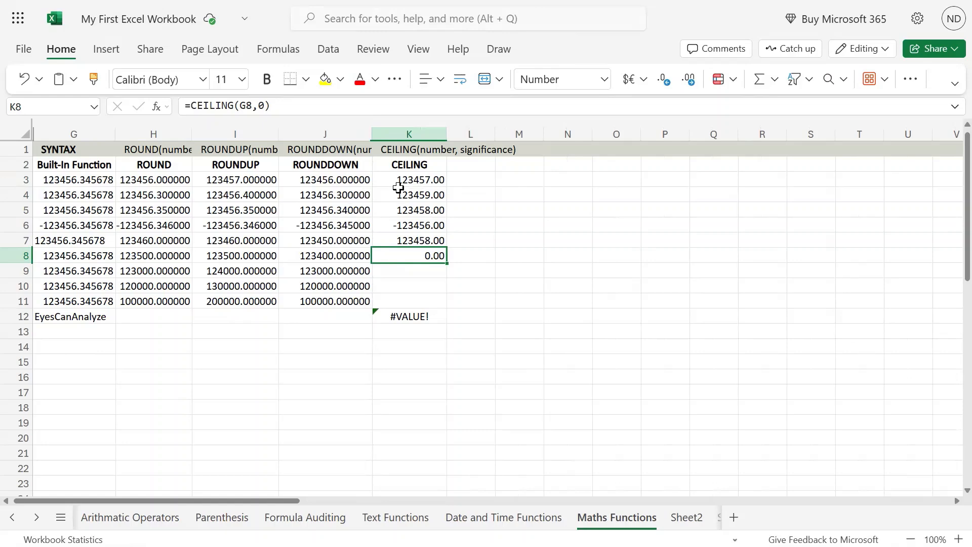
Compare the CEILING formula in K3 with the whole-number part of its source value in G3, leaving both cells unedited.
{"action": "left_click", "coordinate": [433, 181]}
{"action": "double_click", "coordinate": [433, 181]}
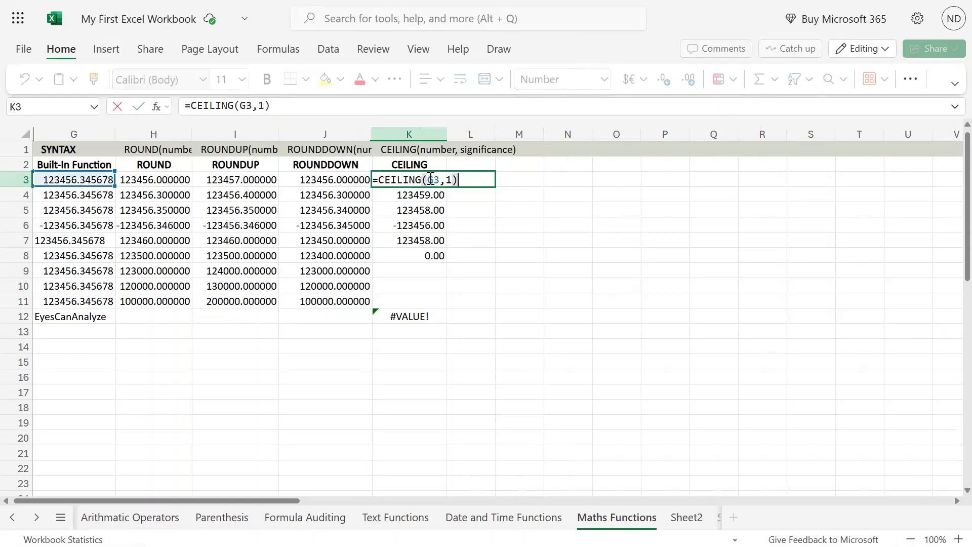
{"action": "left_click", "coordinate": [68, 208]}
{"action": "double_click", "coordinate": [71, 179]}
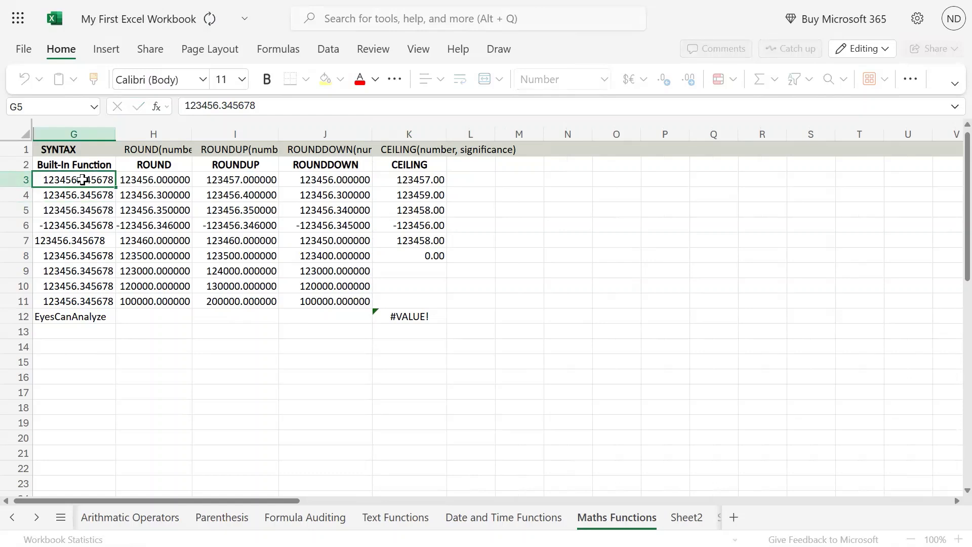
{"action": "left_click_drag", "start_coordinate": [71, 179], "coordinate": [34, 180]}
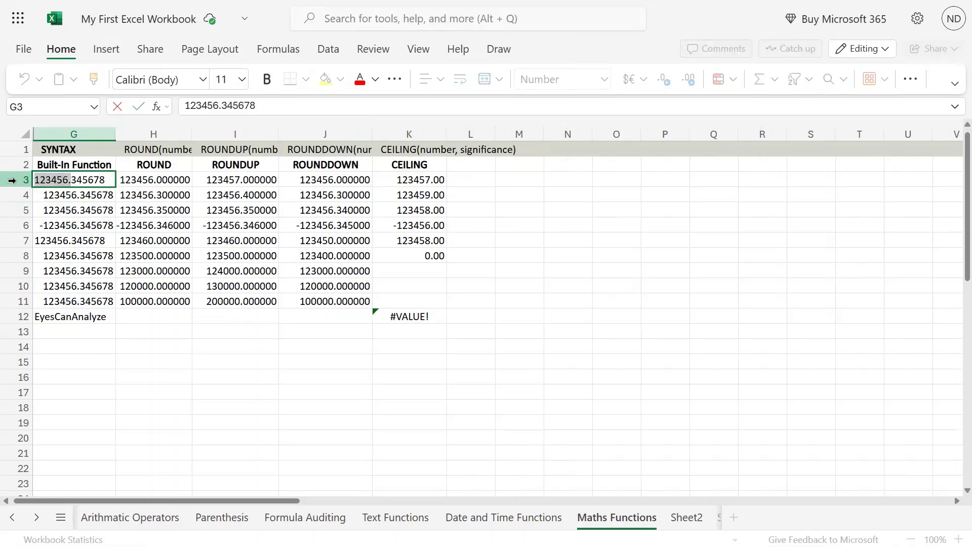
{"action": "left_click", "coordinate": [73, 179]}
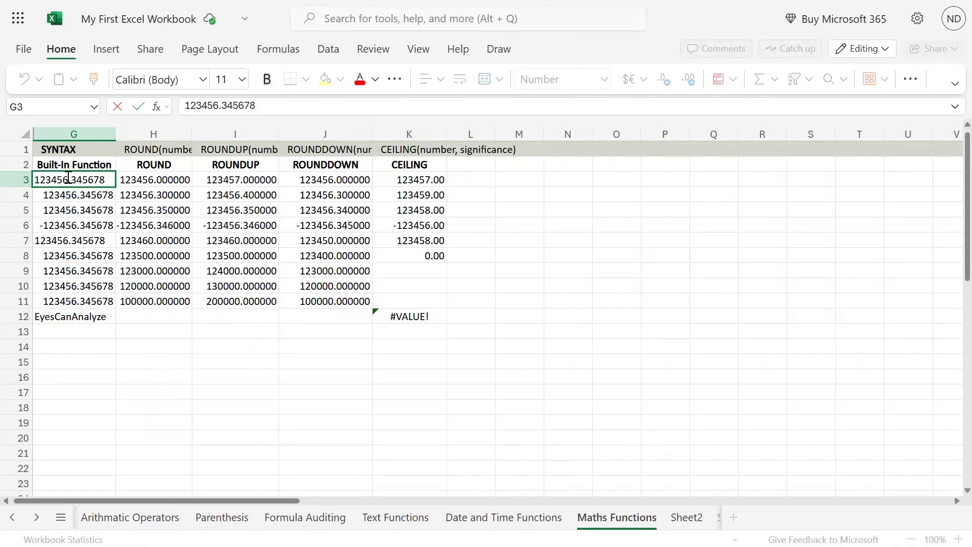
{"action": "left_click_drag", "start_coordinate": [69, 179], "coordinate": [10, 179]}
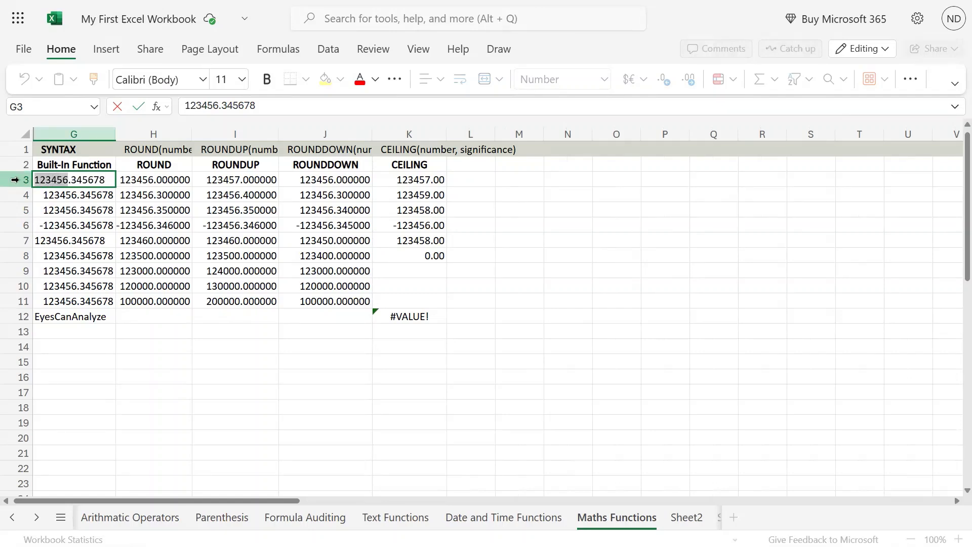
{"action": "left_click", "coordinate": [75, 180]}
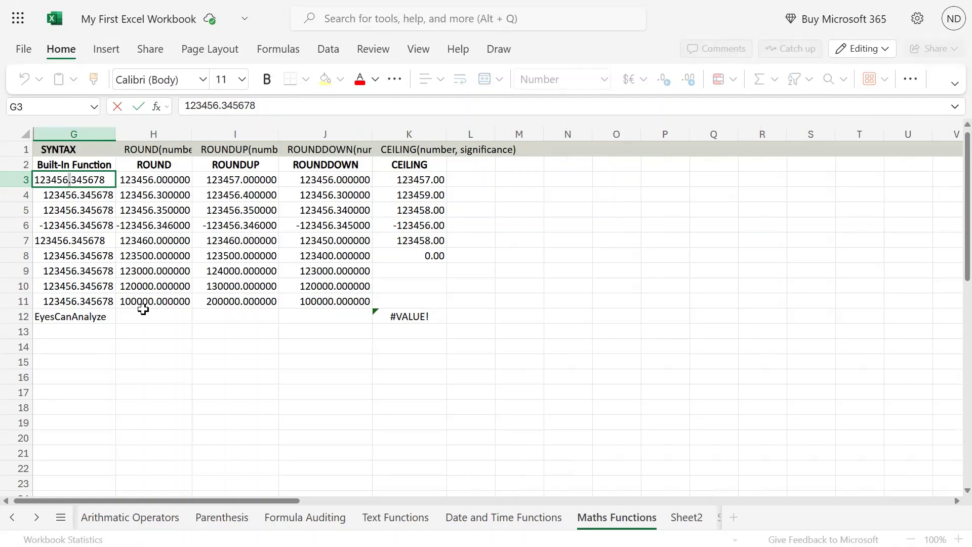
{"action": "key", "text": "Escape"}
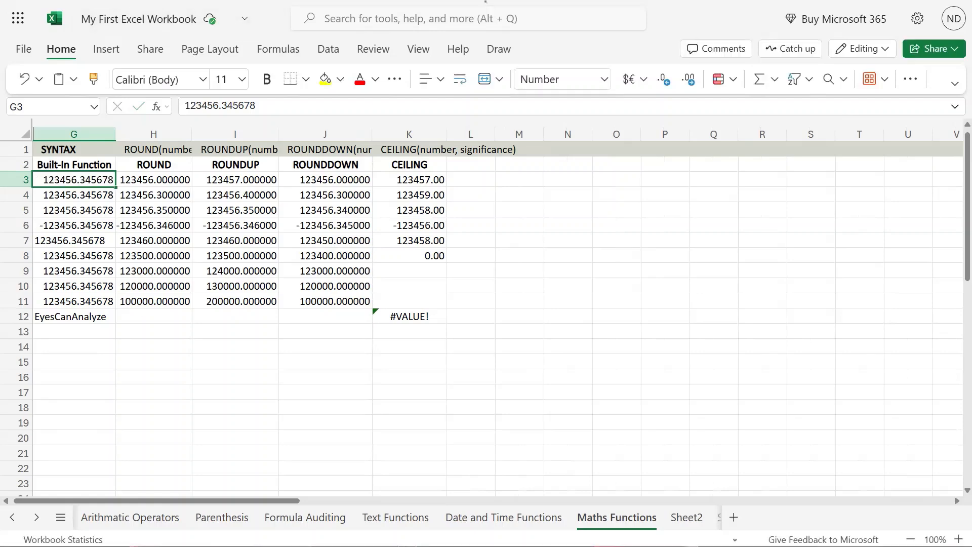
{"action": "left_click", "coordinate": [443, 243]}
{"action": "left_click", "coordinate": [416, 265]}
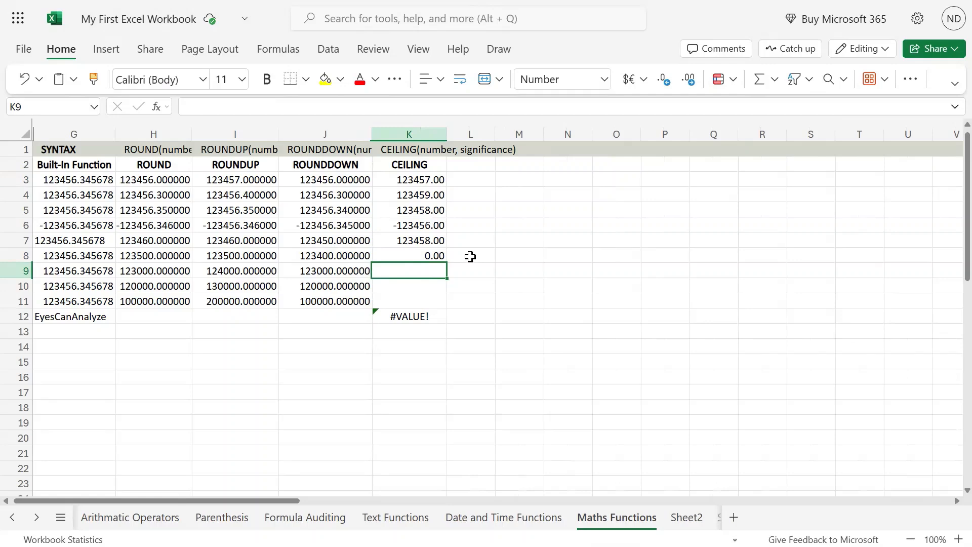
{"action": "scroll", "coordinate": [461, 255], "scroll_direction": "down", "scroll_amount": 2}
{"action": "scroll", "coordinate": [461, 255], "scroll_direction": "up", "scroll_amount": 2}
{"action": "scroll", "coordinate": [427, 251], "scroll_direction": "down", "scroll_amount": 3}
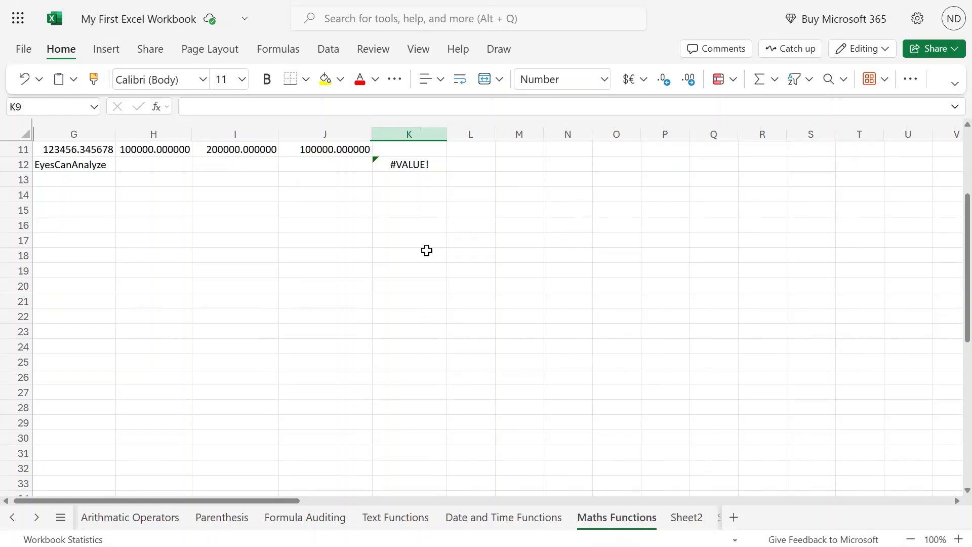
{"action": "scroll", "coordinate": [427, 251], "scroll_direction": "up", "scroll_amount": 2}
{"action": "scroll", "coordinate": [529, 265], "scroll_direction": "up", "scroll_amount": 2}
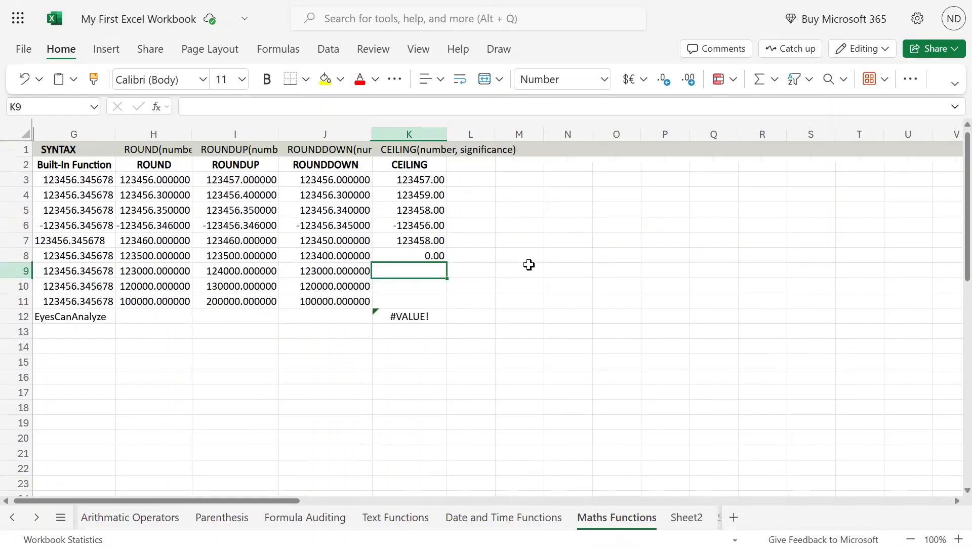